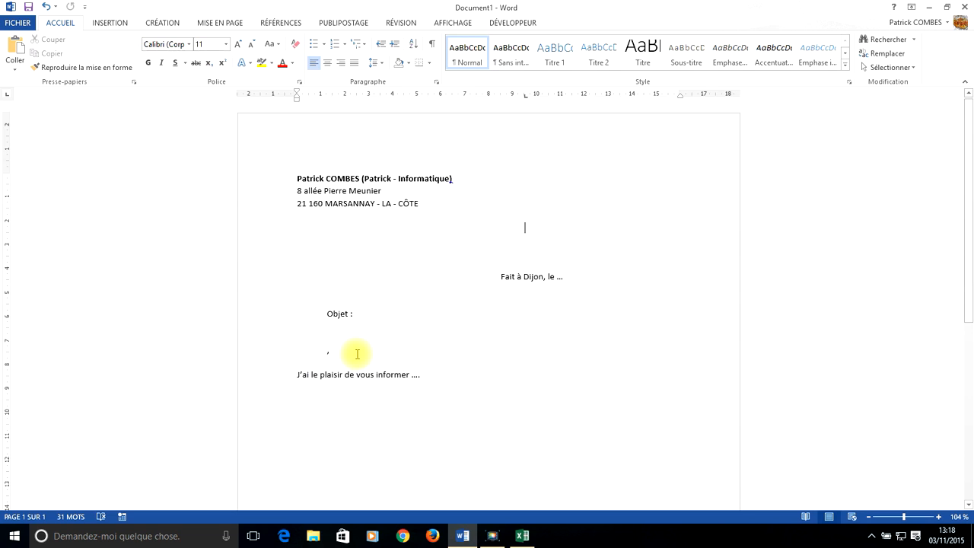
# Switch to Excel to review the recipient columns in Adresses.xlsx, and close the workbook.
pyautogui.click(524, 535)
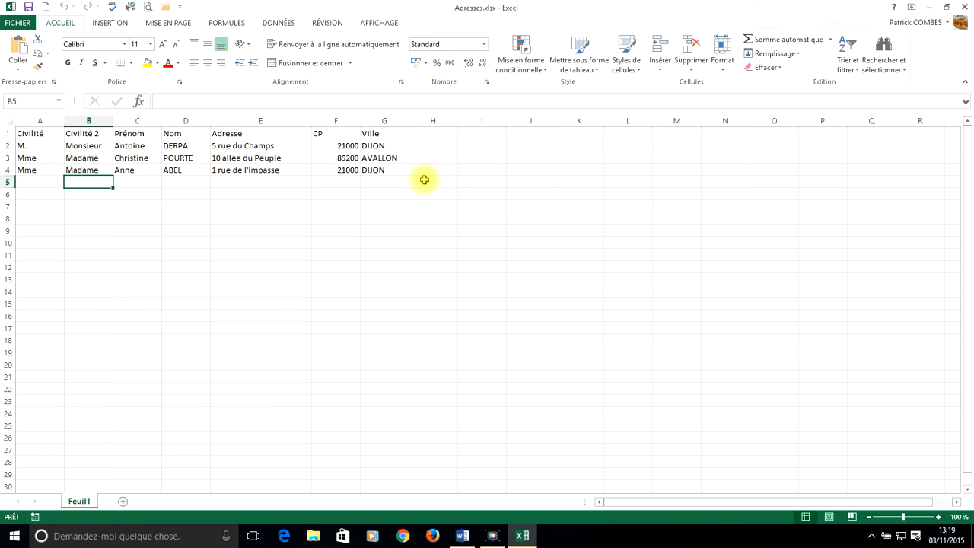
pyautogui.click(967, 7)
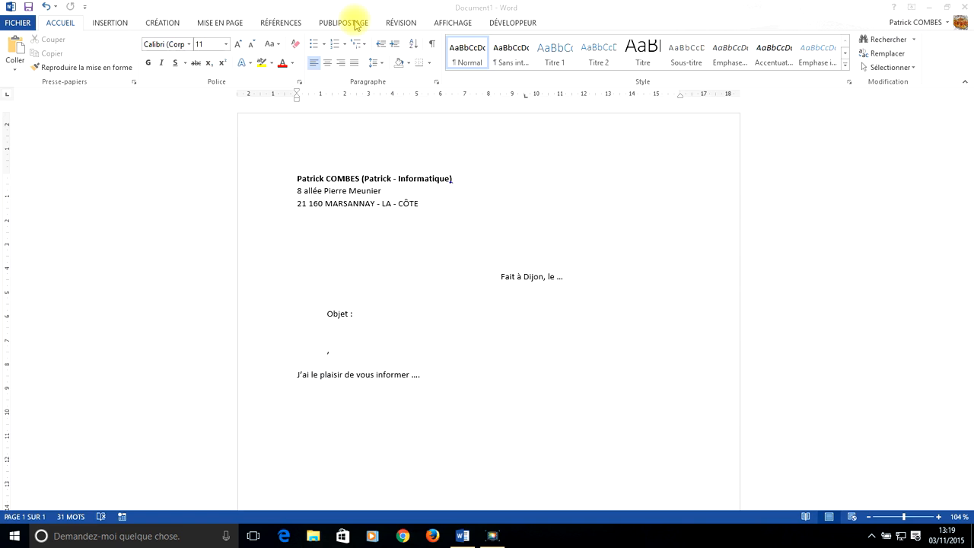
# Start a mail merge of the Lettres type for the current letter.
pyautogui.click(344, 23)
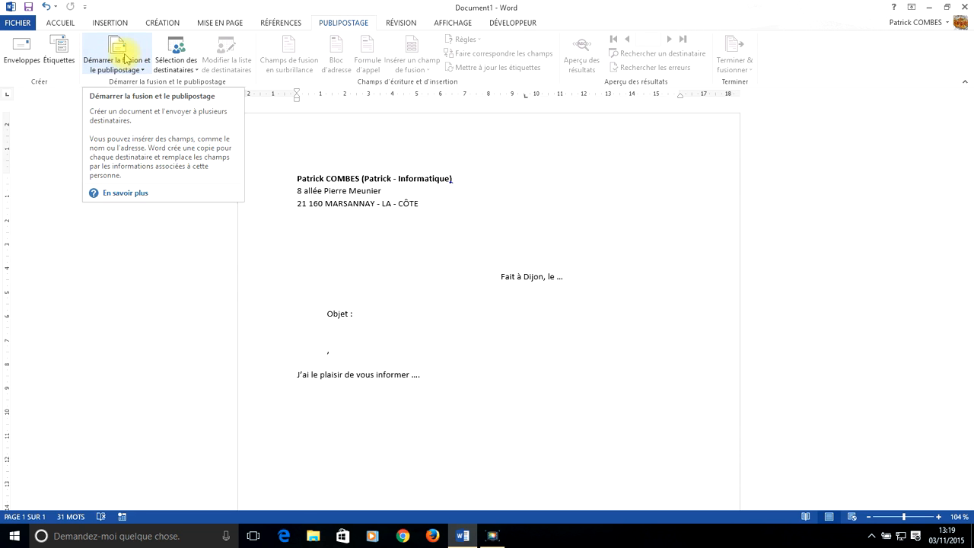
pyautogui.click(126, 60)
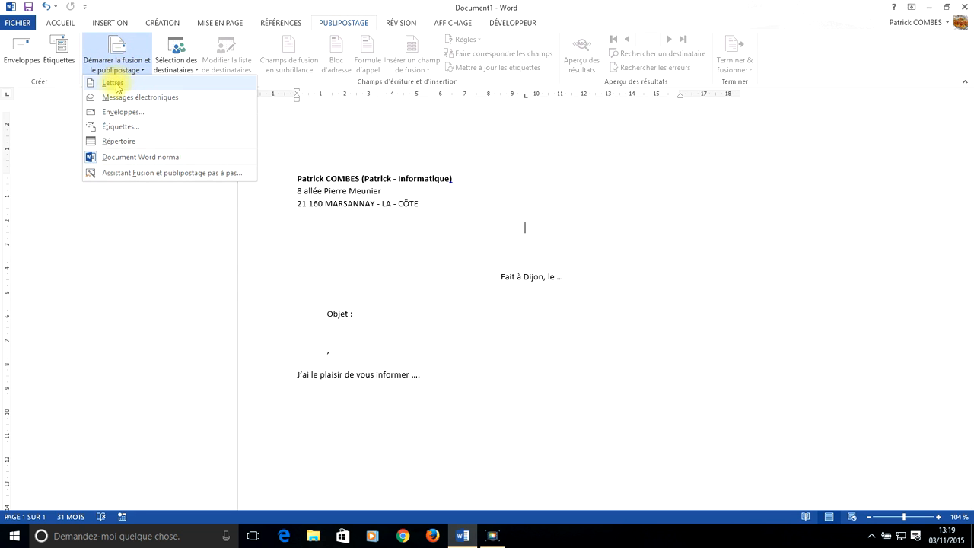
pyautogui.click(113, 85)
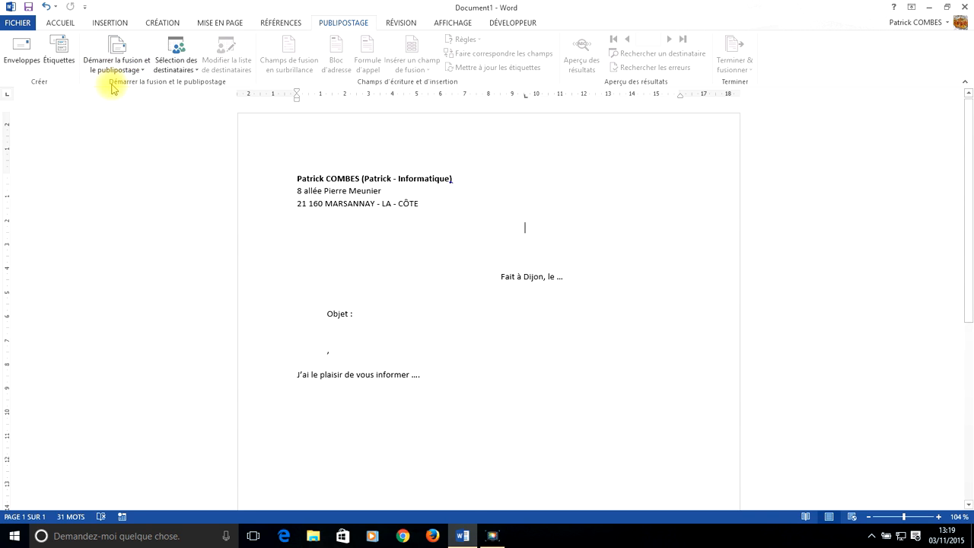
pyautogui.click(188, 68)
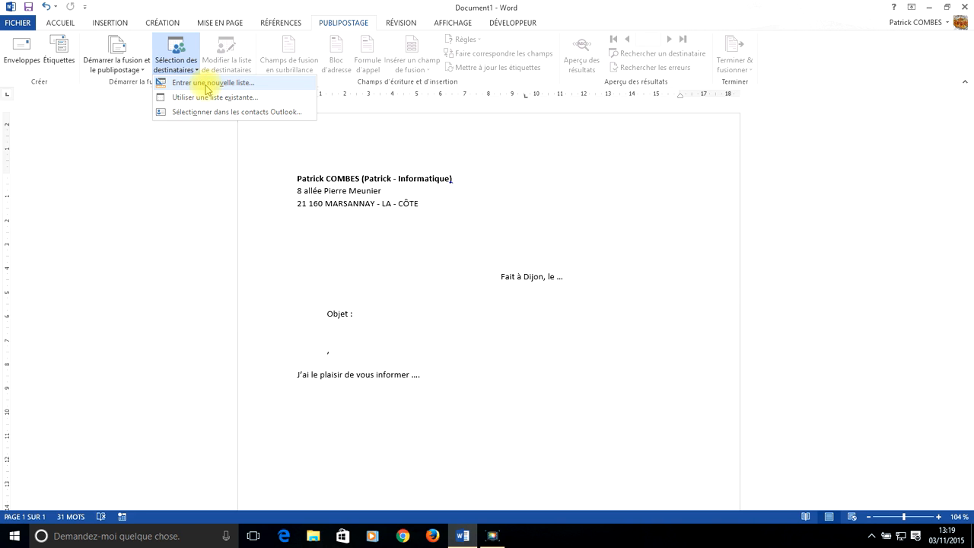
pyautogui.click(202, 88)
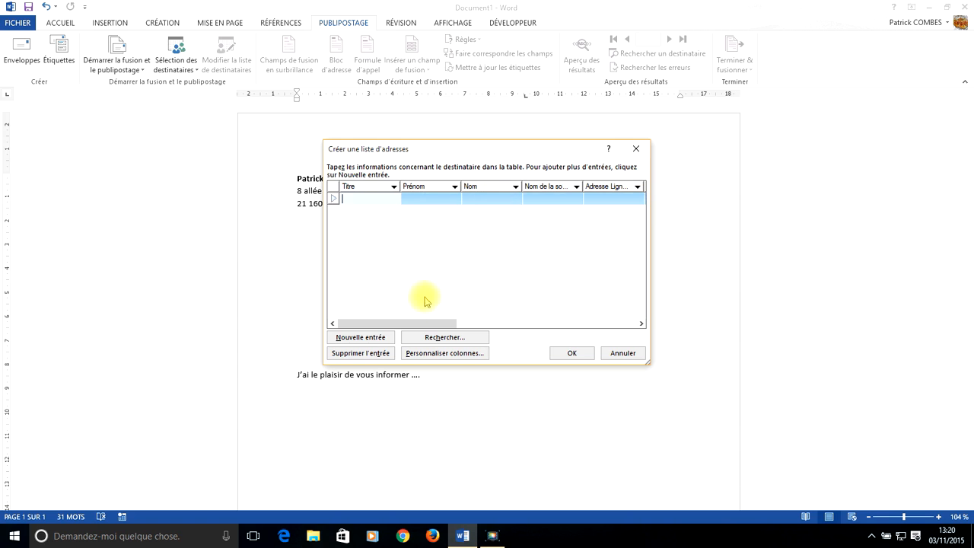
pyautogui.moveTo(392, 326)
pyautogui.mouseDown()
pyautogui.moveTo(586, 325)
pyautogui.moveTo(381, 324)
pyautogui.mouseUp()
pyautogui.click(442, 355)
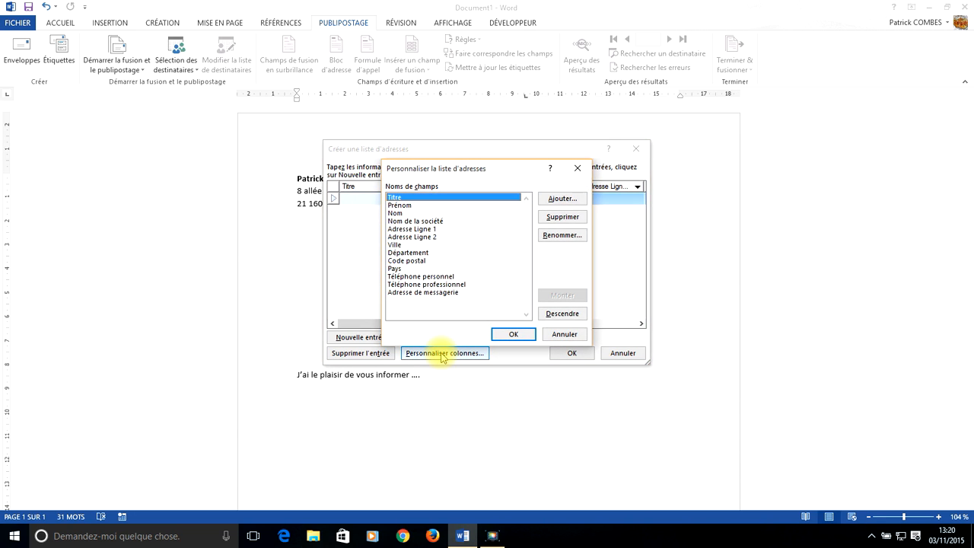
pyautogui.click(572, 200)
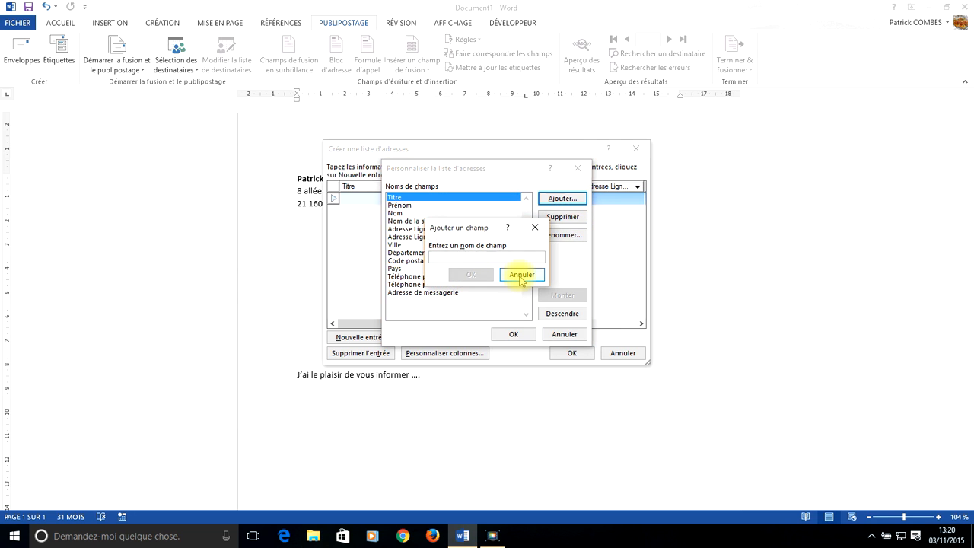
pyautogui.click(522, 276)
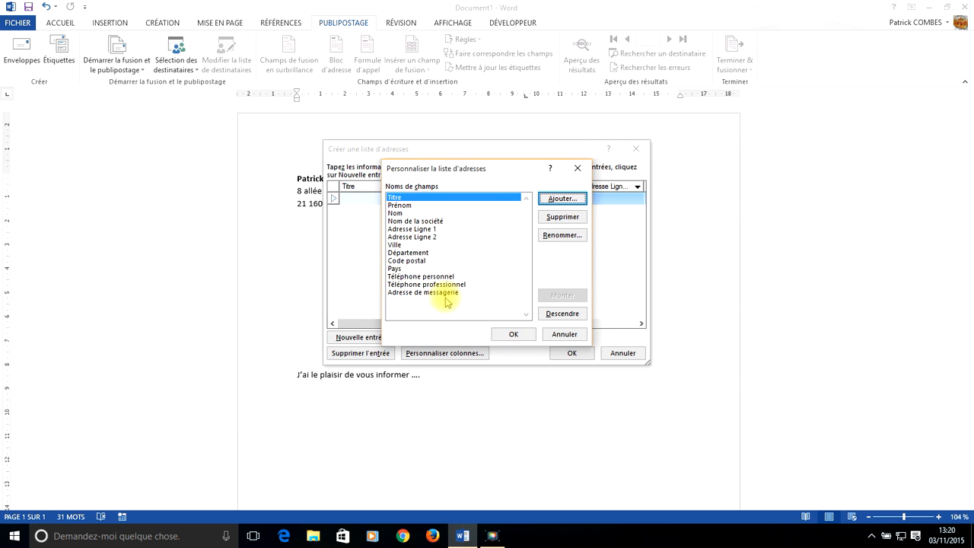
pyautogui.click(577, 169)
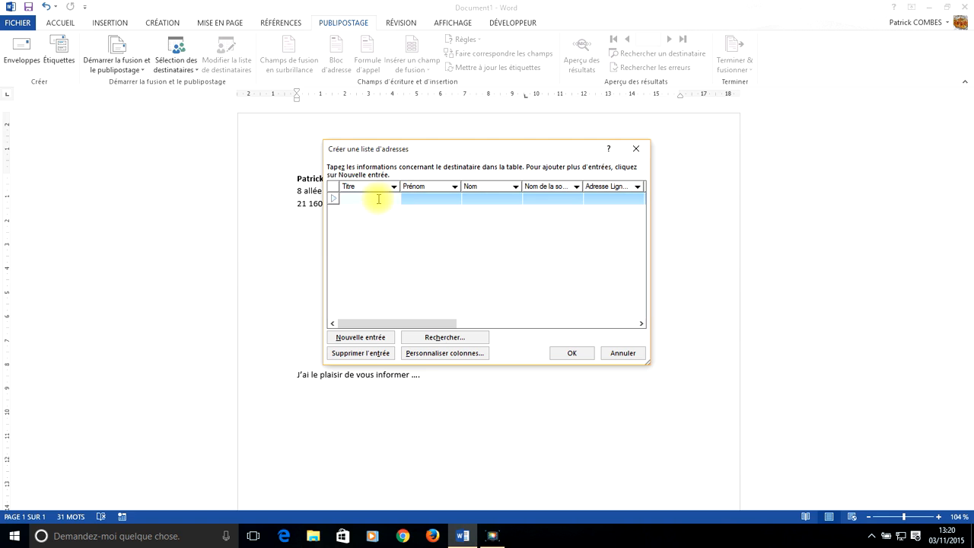
pyautogui.click(364, 338)
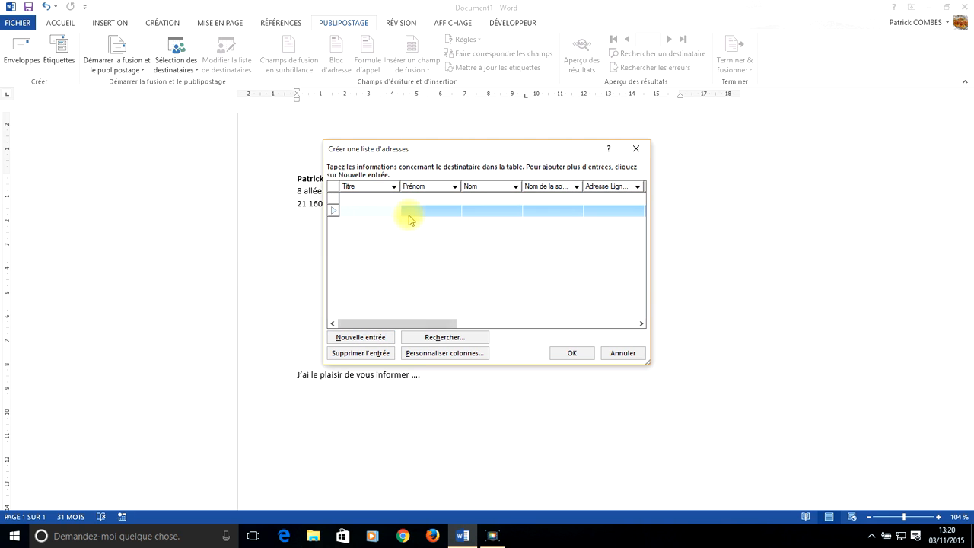
pyautogui.click(369, 338)
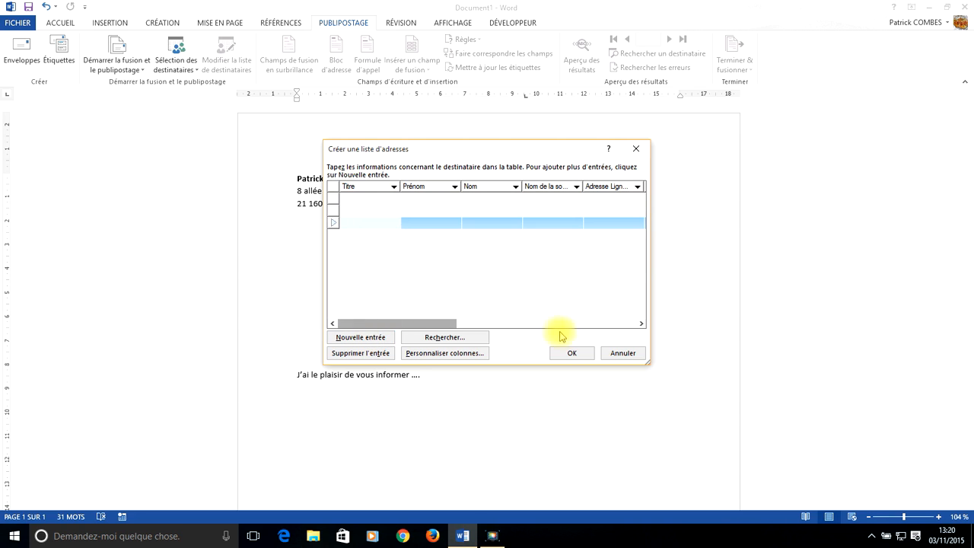
pyautogui.click(625, 353)
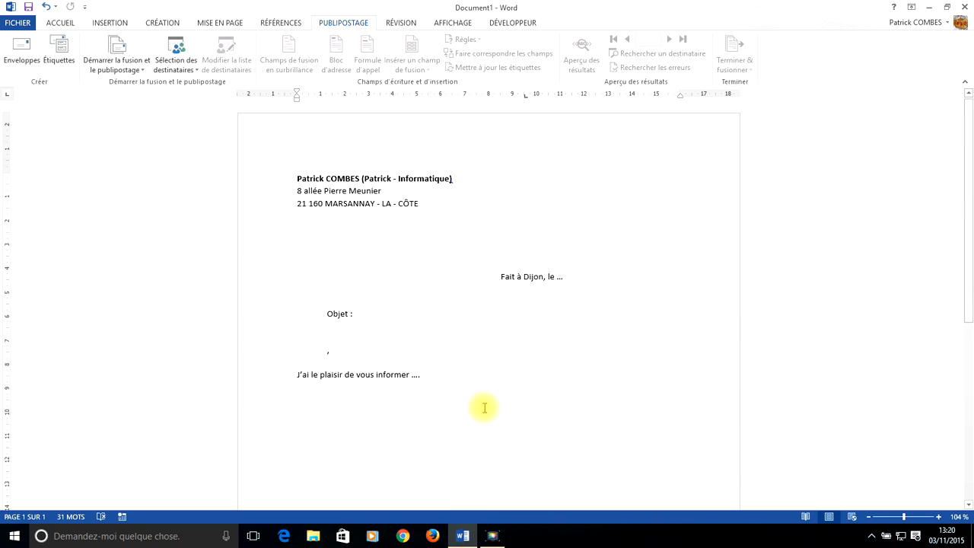
# Use Adresses.xlsx from the Bureau folder as the existing recipient list, choosing table Feuil1$ with the first row as column headers.
pyautogui.click(186, 64)
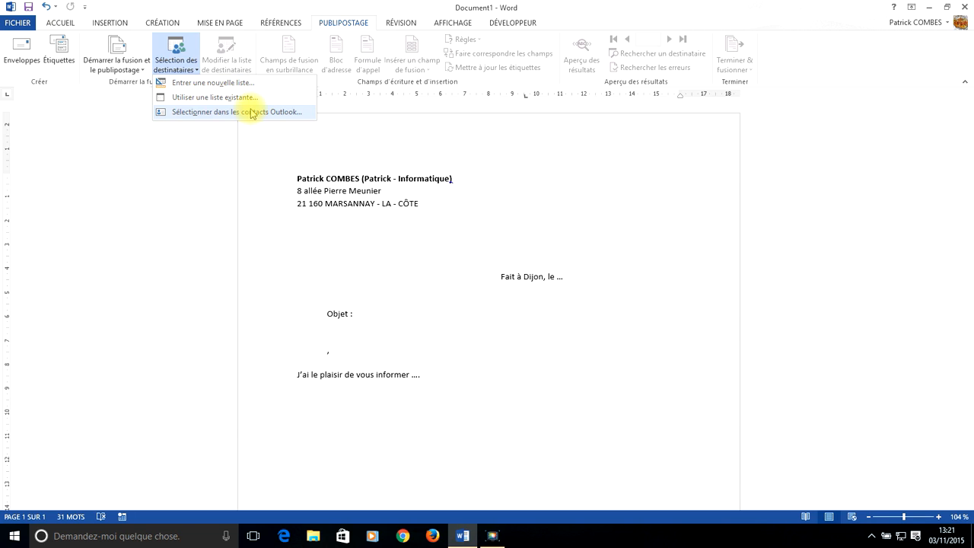
pyautogui.click(213, 97)
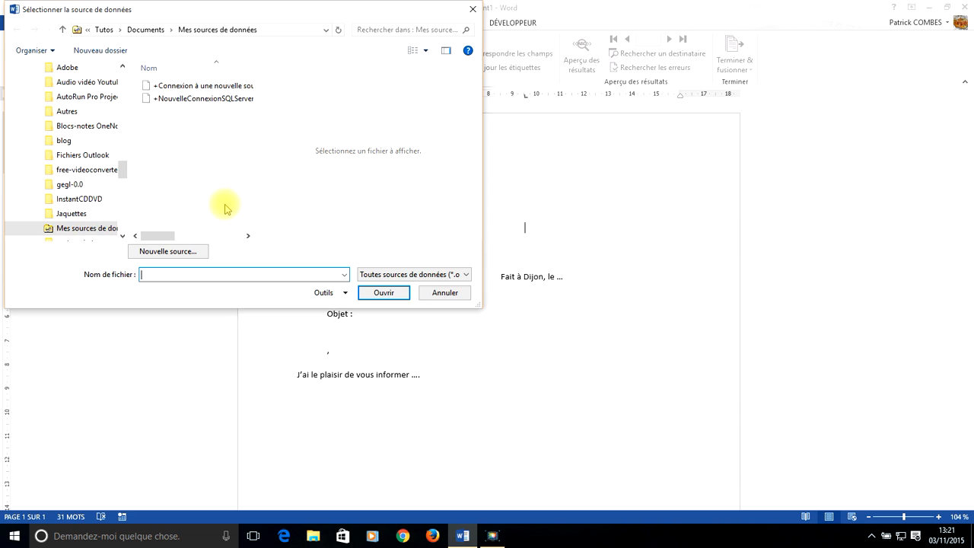
pyautogui.moveTo(126, 167); pyautogui.dragTo(121, 95)
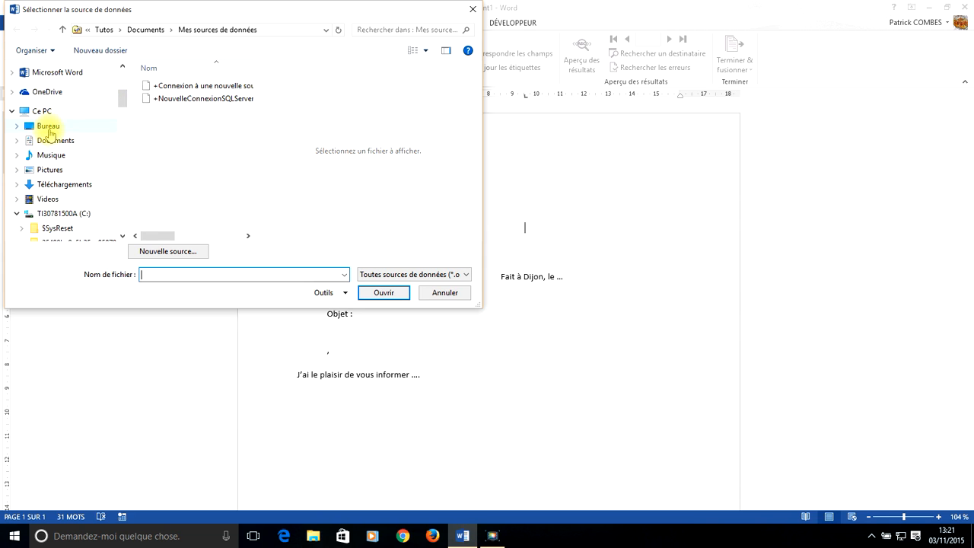
pyautogui.click(49, 131)
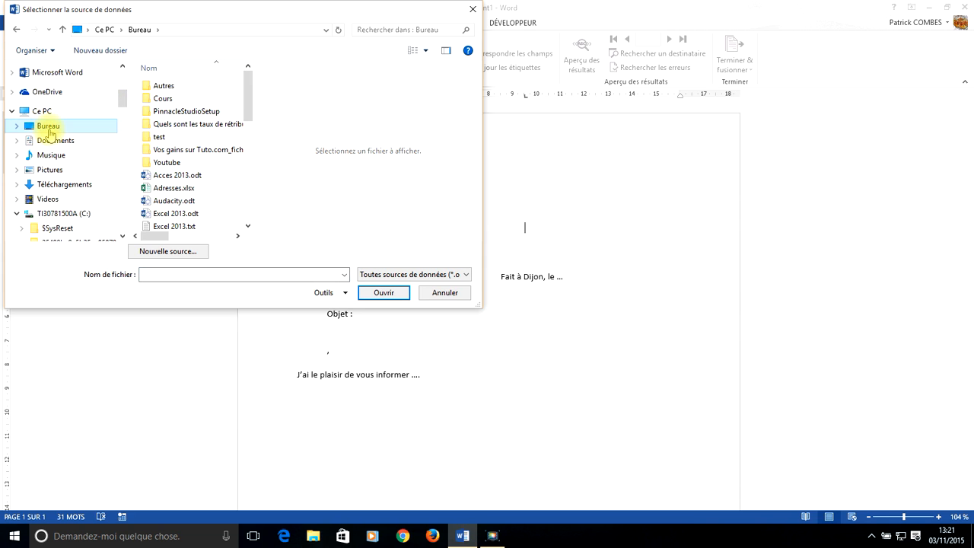
pyautogui.doubleClick(183, 189)
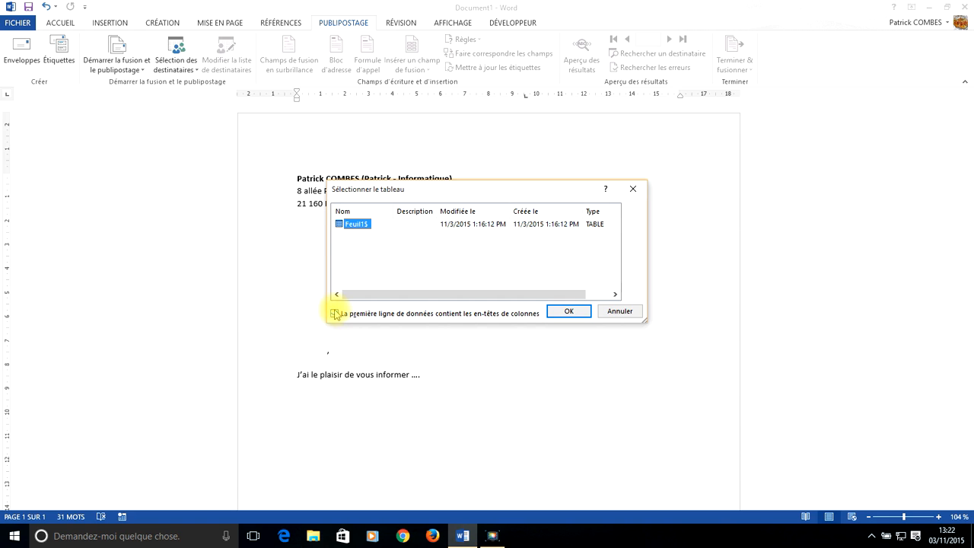
pyautogui.click(335, 316)
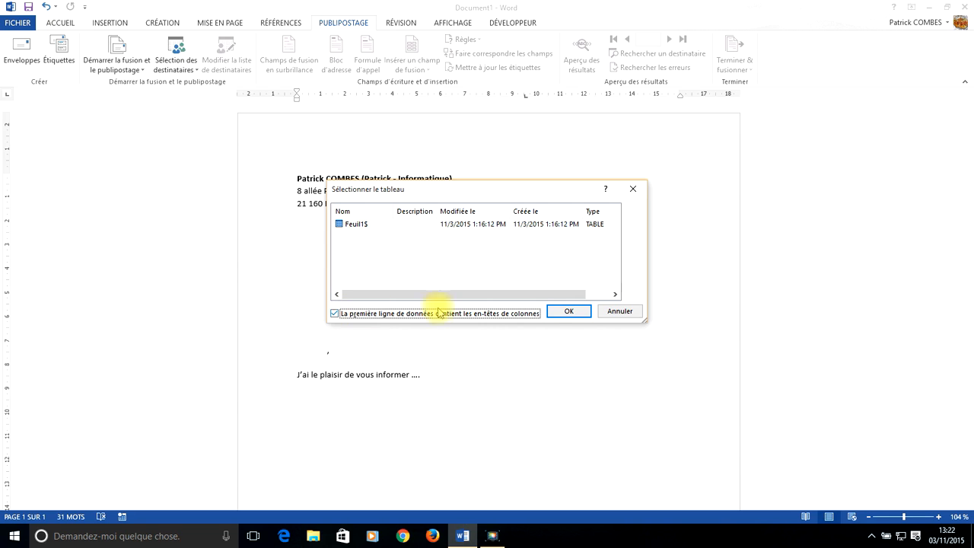
pyautogui.click(567, 312)
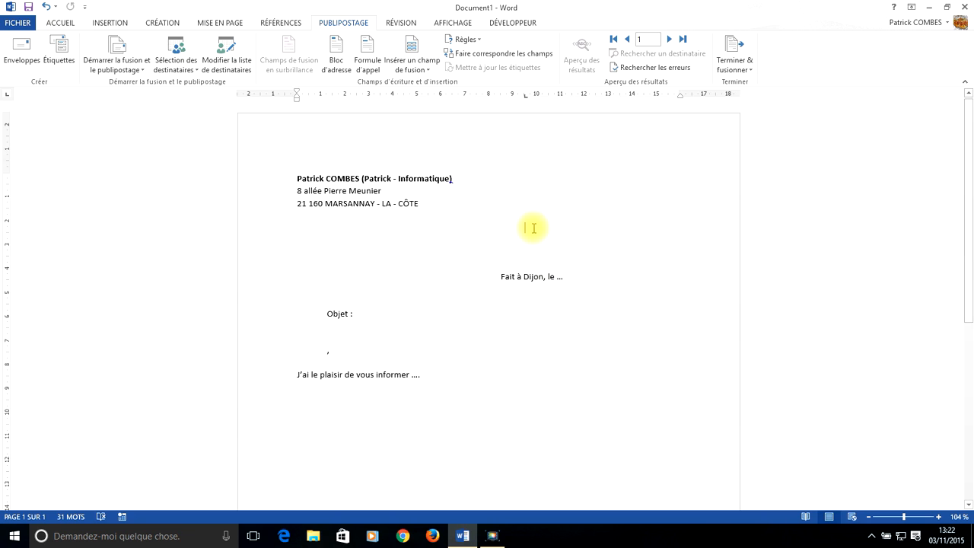
# Insert an address block at the cursor below the sender's details, using the recipient name format "Pierre L Martin Jr.".
pyautogui.click(345, 60)
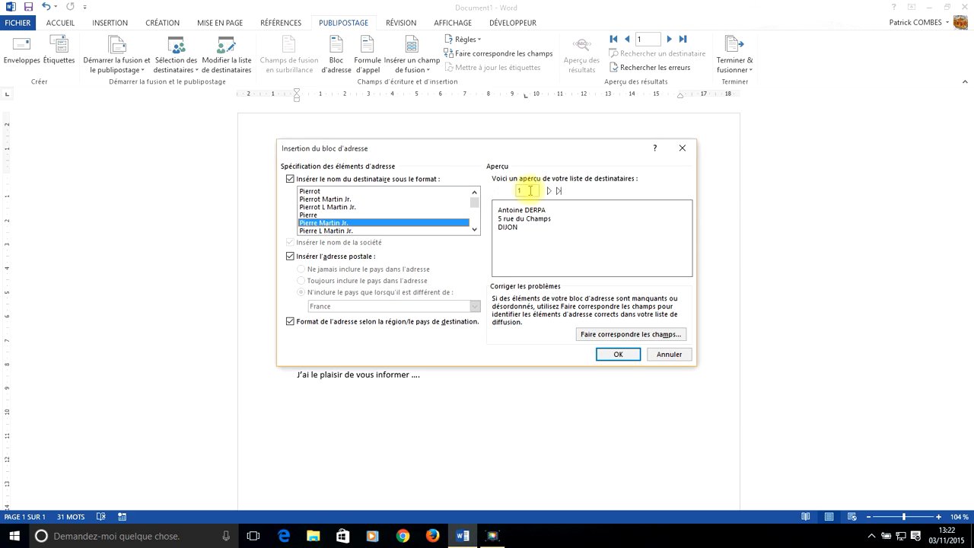
pyautogui.click(322, 191)
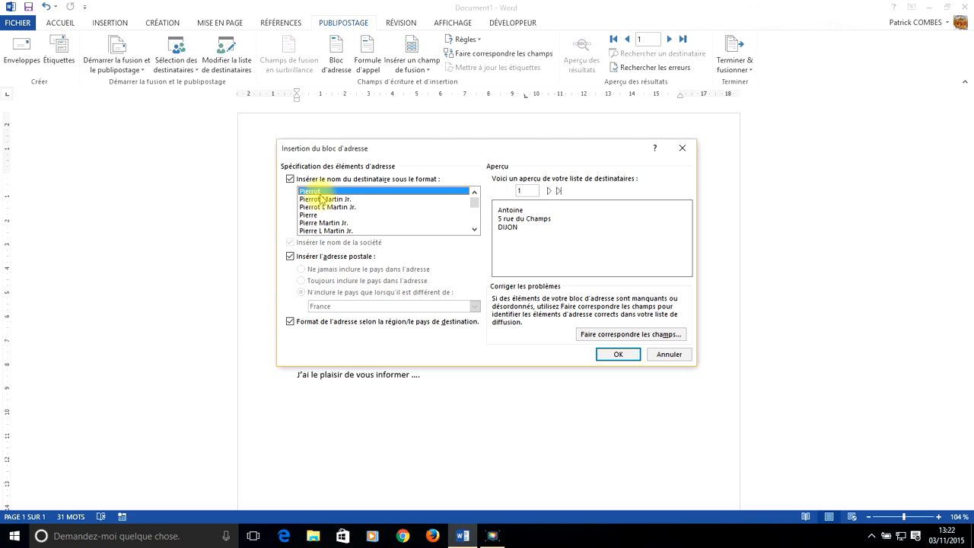
pyautogui.click(319, 199)
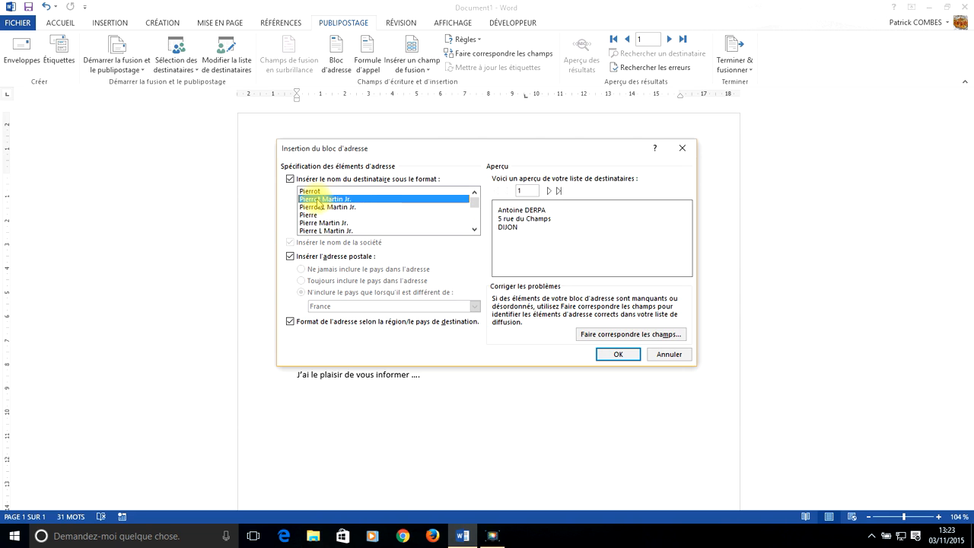
pyautogui.click(333, 231)
pyautogui.click(339, 215)
pyautogui.click(344, 222)
pyautogui.scroll(-2, 359, 218)
pyautogui.click(359, 221)
pyautogui.scroll(3, 354, 217)
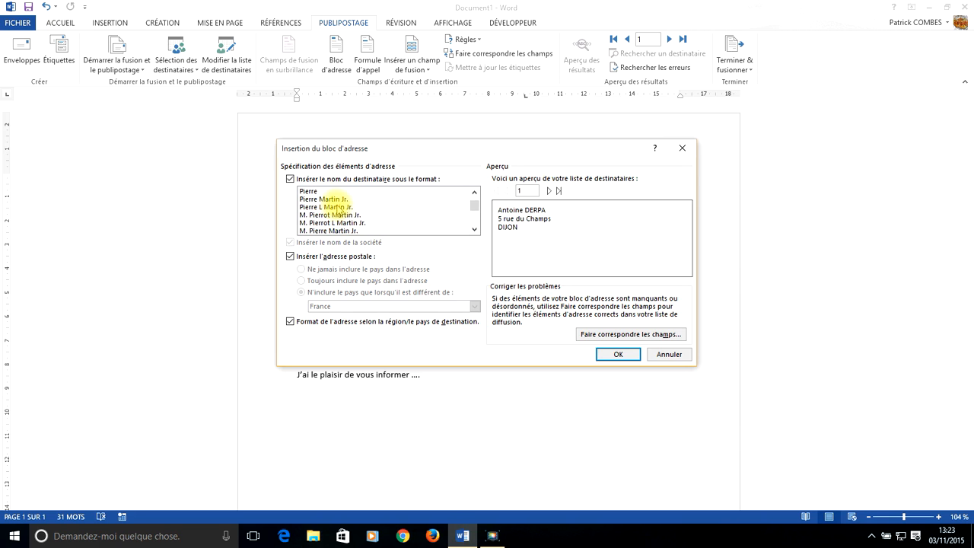
pyautogui.click(337, 208)
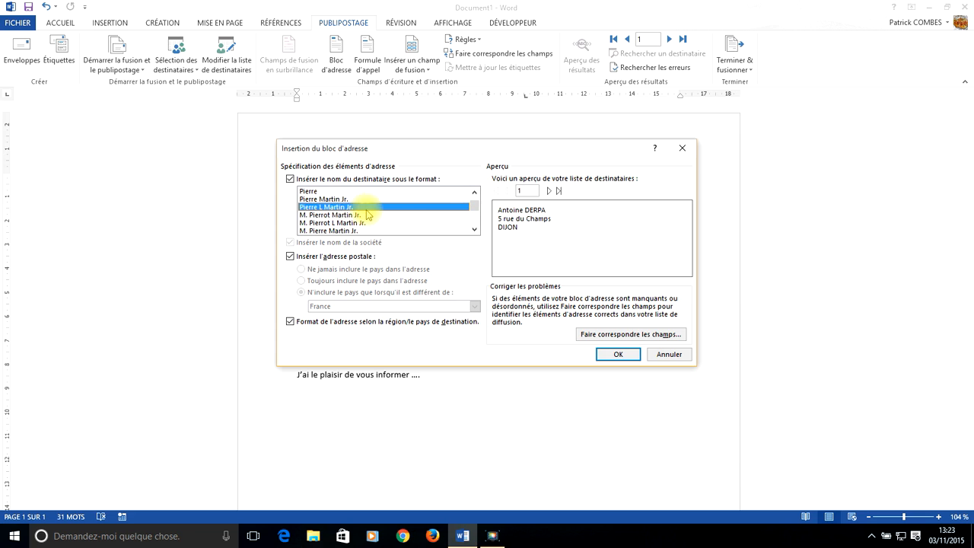
pyautogui.click(615, 354)
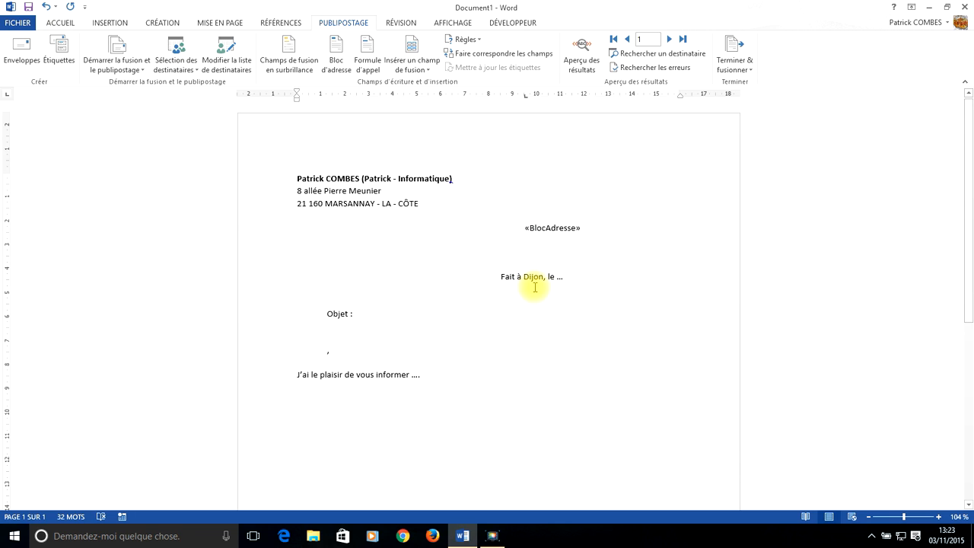
# Preview the merged address in the letter and return to the merge field view.
pyautogui.click(582, 65)
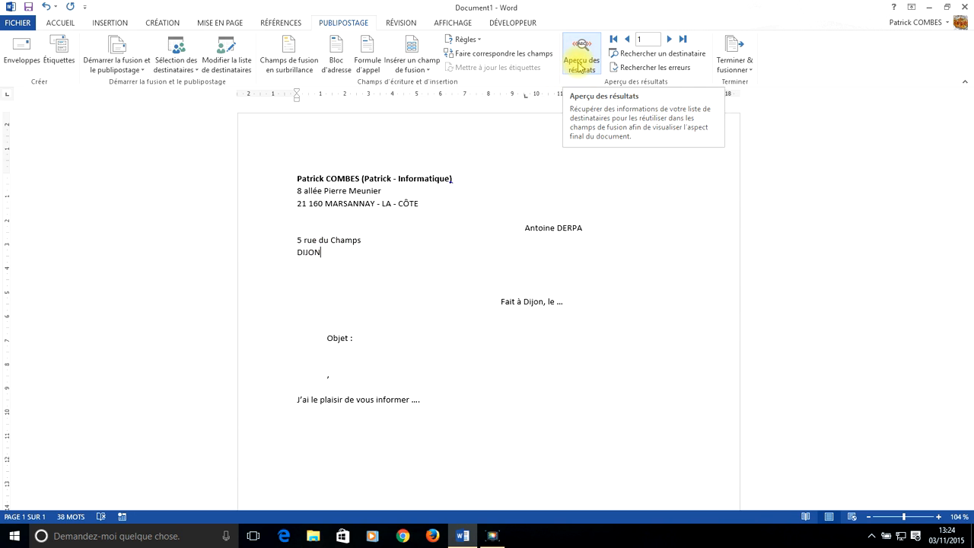
pyautogui.click(574, 71)
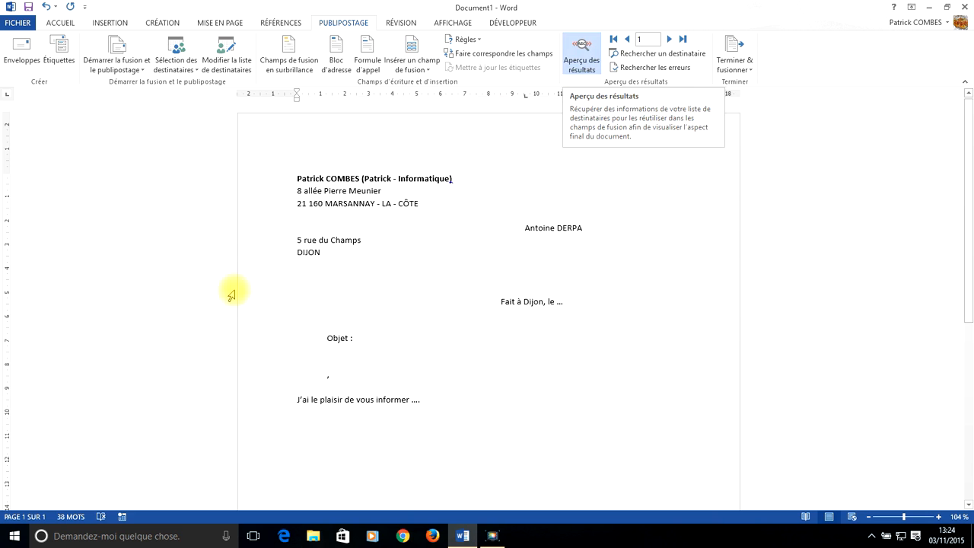
pyautogui.click(582, 47)
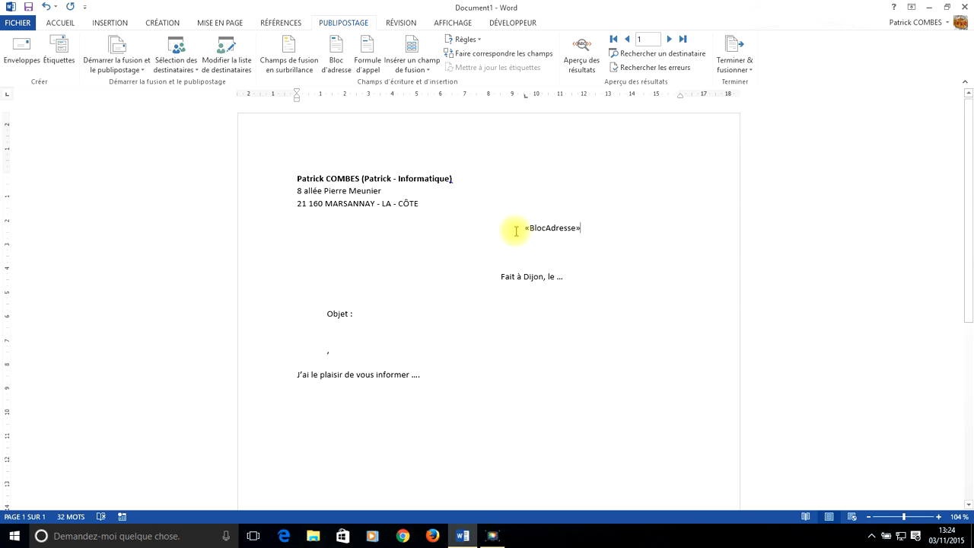
# Match the address block's Code postal field to the CP column of the recipient list.
pyautogui.click(512, 55)
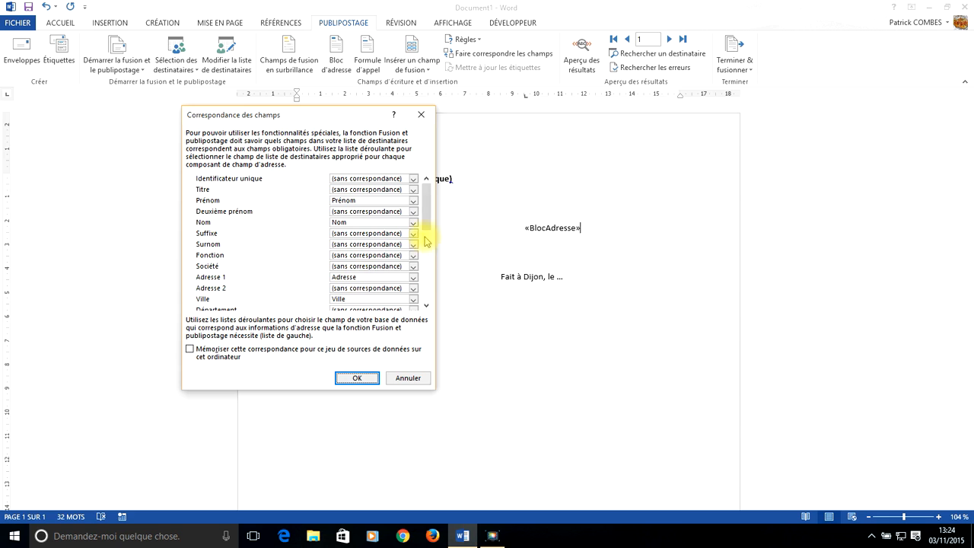
pyautogui.scroll(-2, 424, 238)
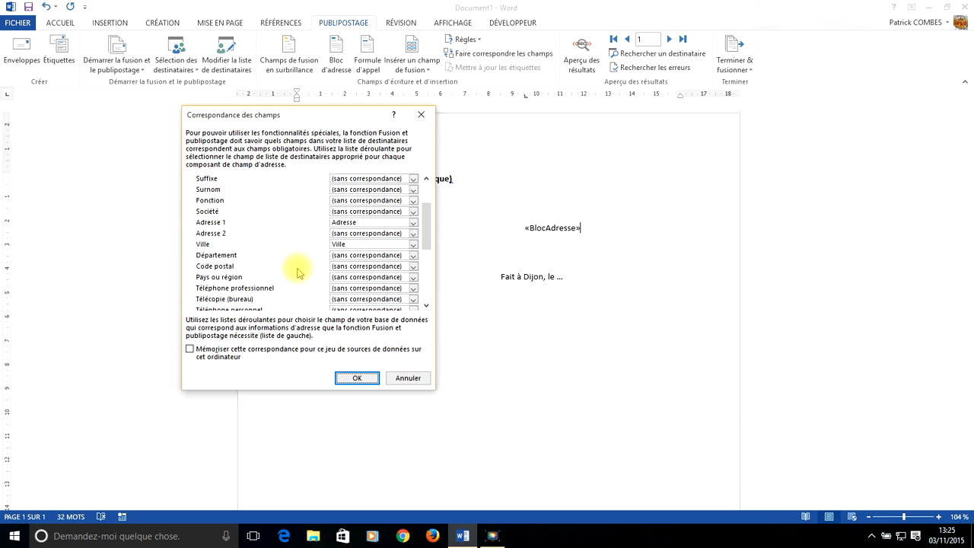
pyautogui.click(367, 267)
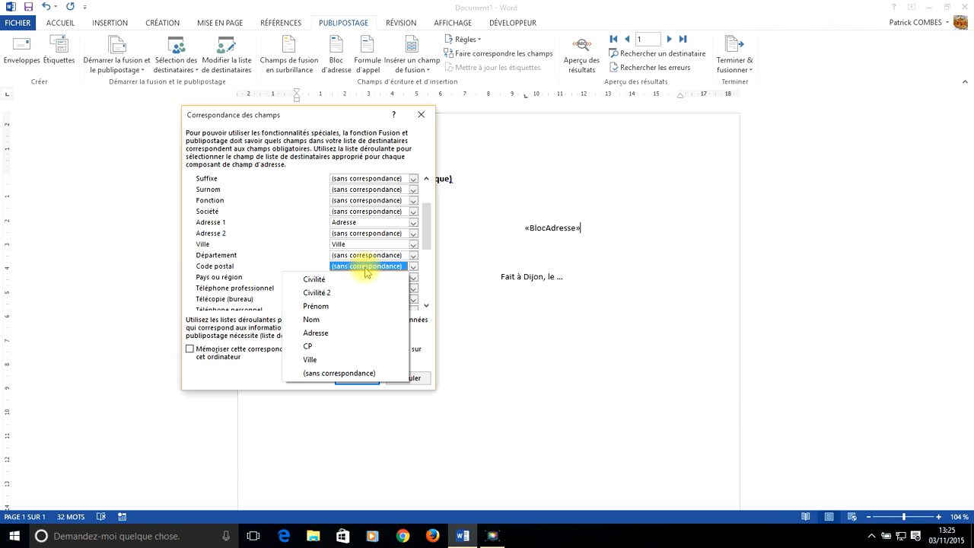
pyautogui.click(321, 347)
# Match the address block's Titre field to the Civilité column and Deuxième prénom to Civilité 2, and apply the matching.
pyautogui.moveTo(428, 233); pyautogui.dragTo(426, 194)
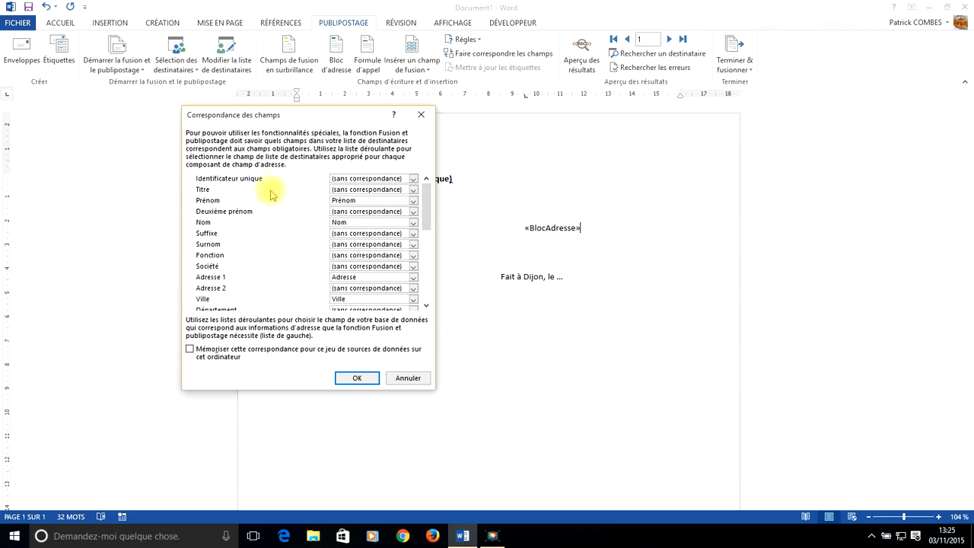
pyautogui.click(339, 191)
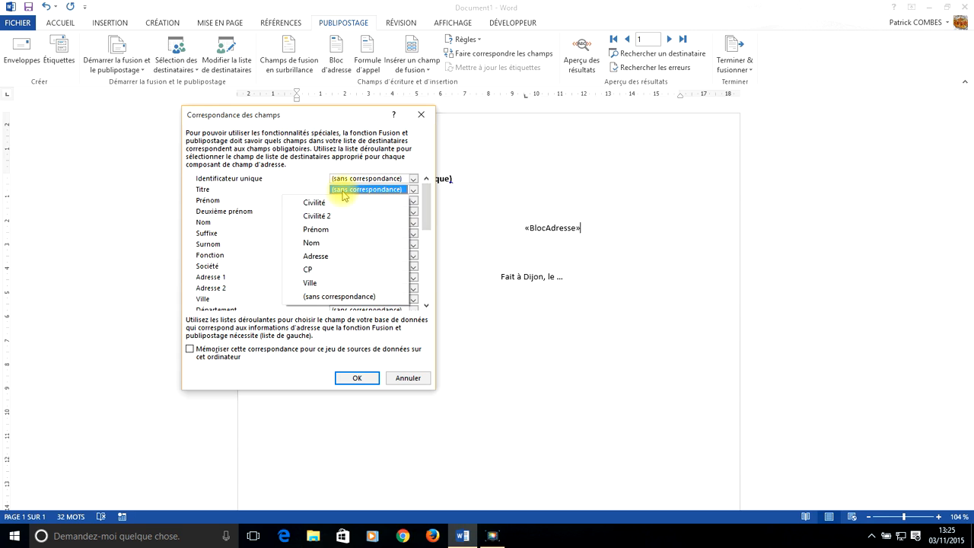
pyautogui.click(338, 204)
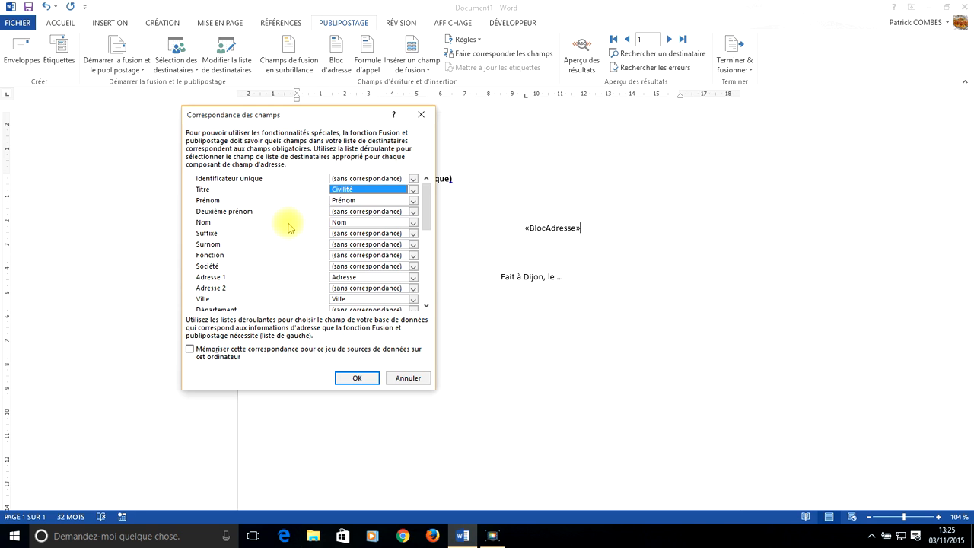
pyautogui.click(344, 213)
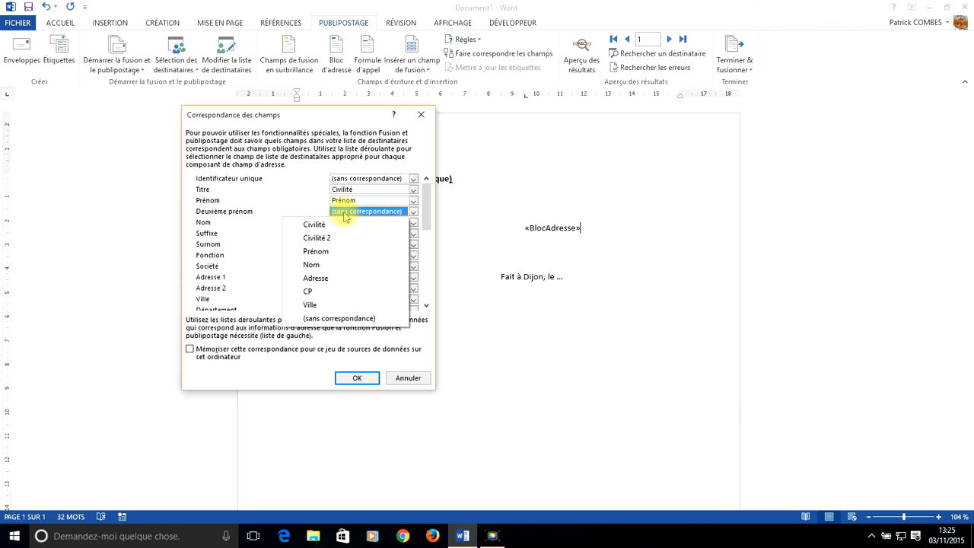
pyautogui.click(323, 239)
pyautogui.click(356, 377)
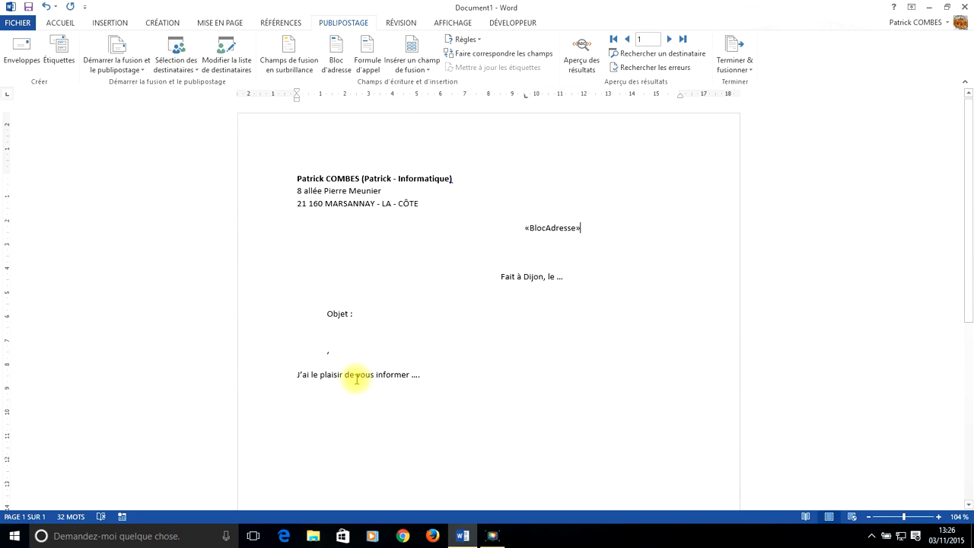
# Preview the merged address block, return to the merge field view and delete the block from the letter.
pyautogui.click(583, 59)
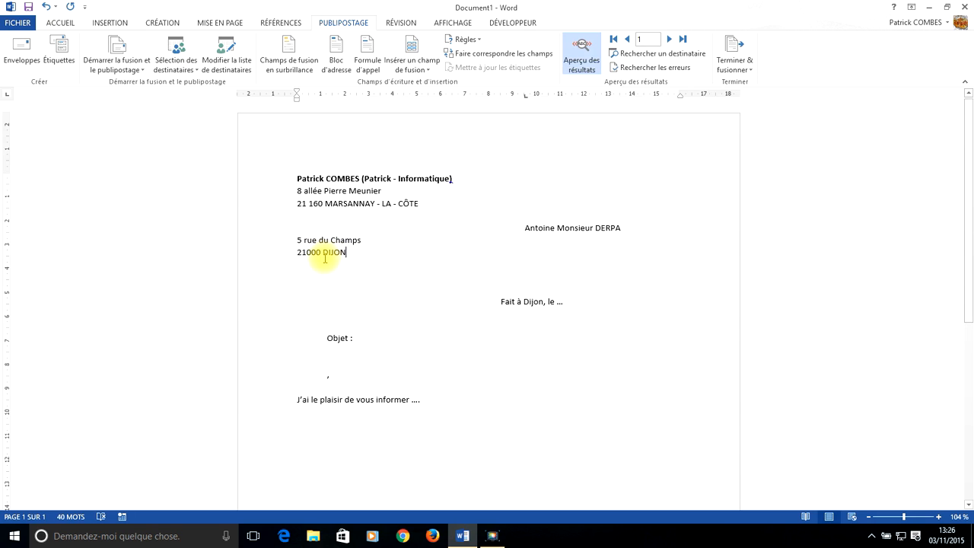
pyautogui.click(590, 61)
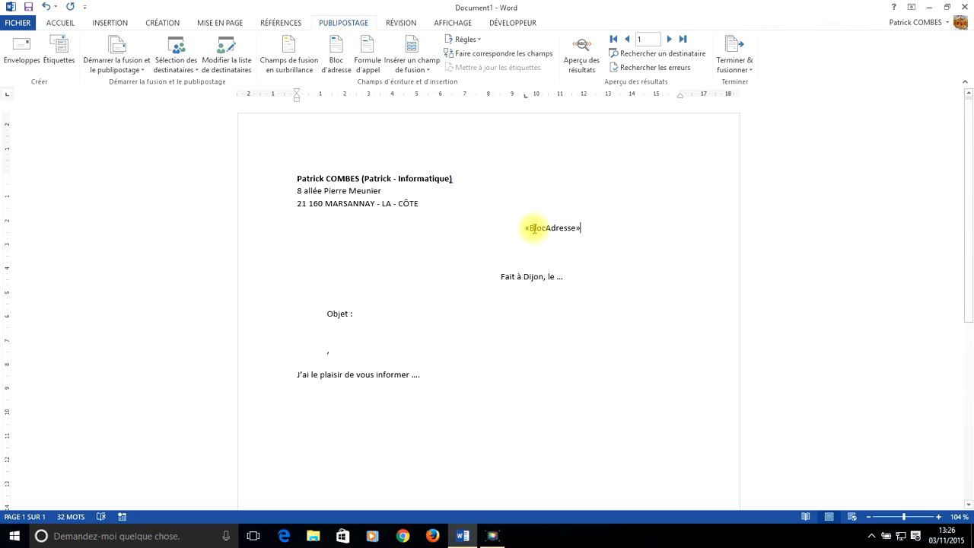
pyautogui.doubleClick(576, 226)
pyautogui.press('Delete')
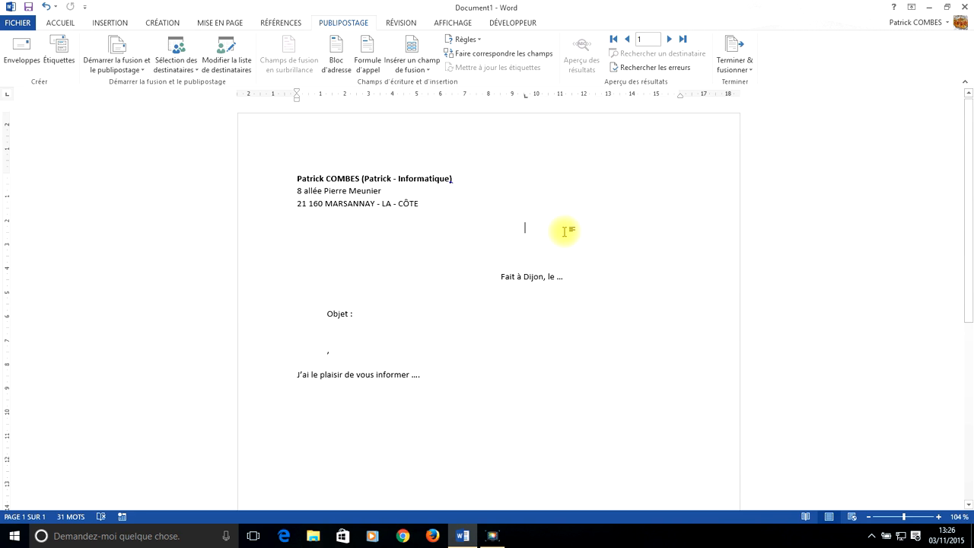
# Insert the merge fields Civilité, Prénom and Nom, separated by spaces, on the first line of the recipient address.
pyautogui.click(431, 70)
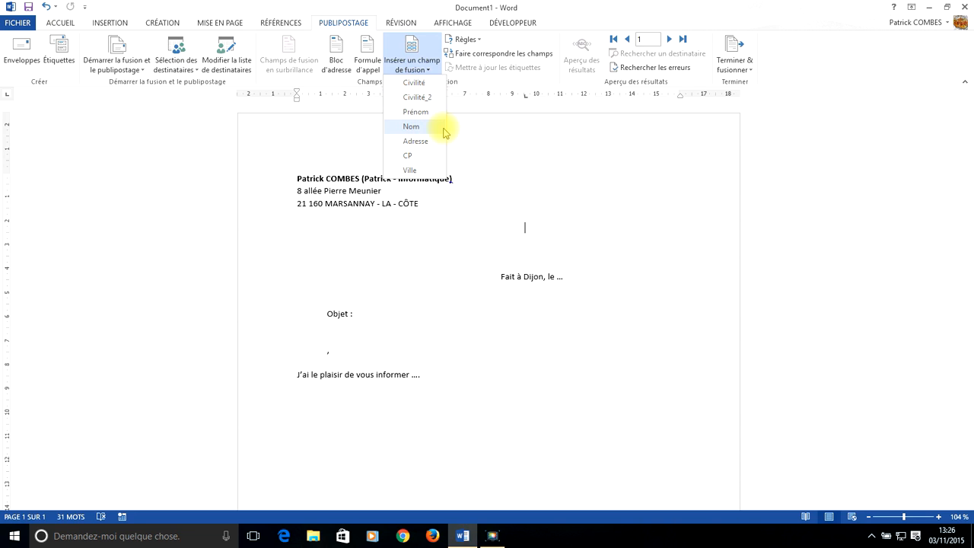
pyautogui.click(423, 85)
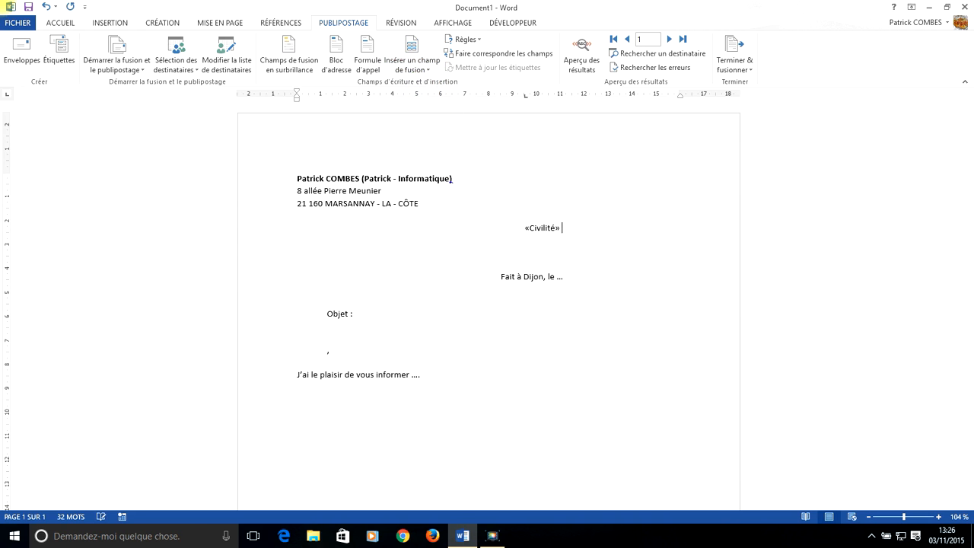
pyautogui.click(424, 73)
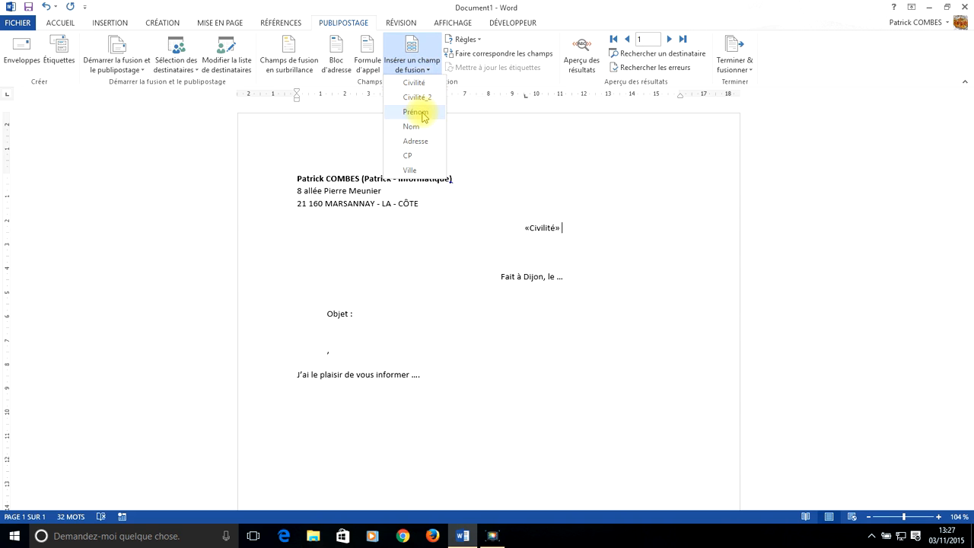
pyautogui.click(422, 112)
pyautogui.click(414, 70)
pyautogui.click(418, 122)
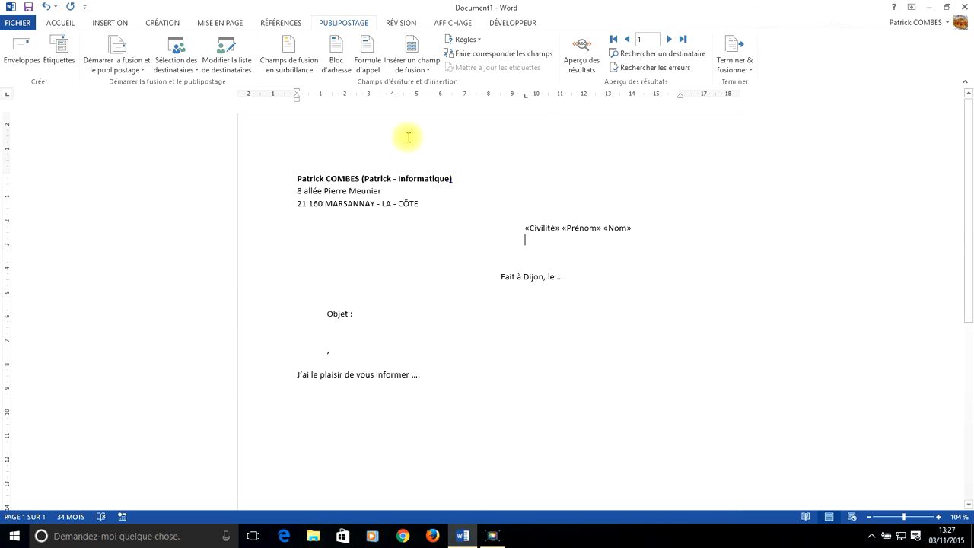
# Insert the Adresse merge field on the second address line, and CP and Ville separated by a space on the third.
pyautogui.click(413, 67)
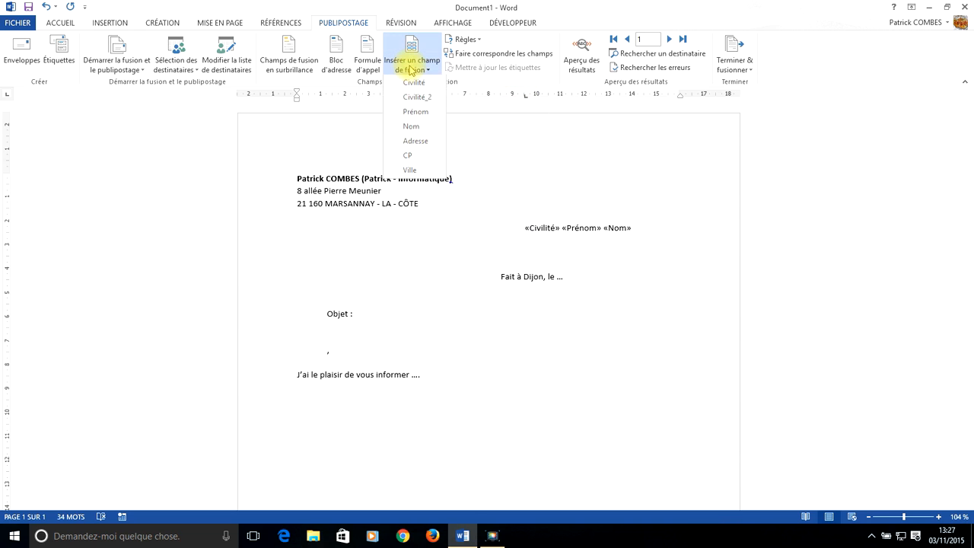
pyautogui.click(419, 141)
pyautogui.click(535, 256)
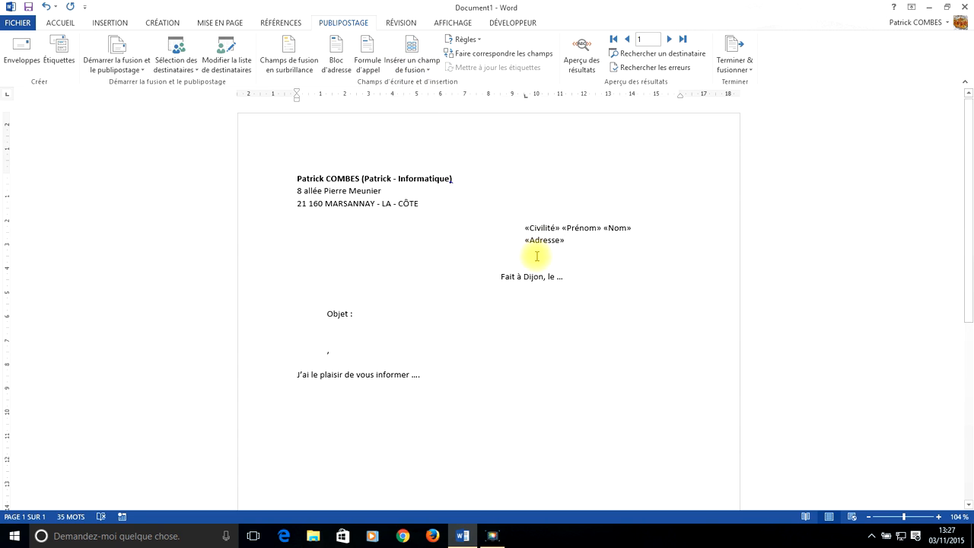
pyautogui.click(442, 70)
pyautogui.click(416, 152)
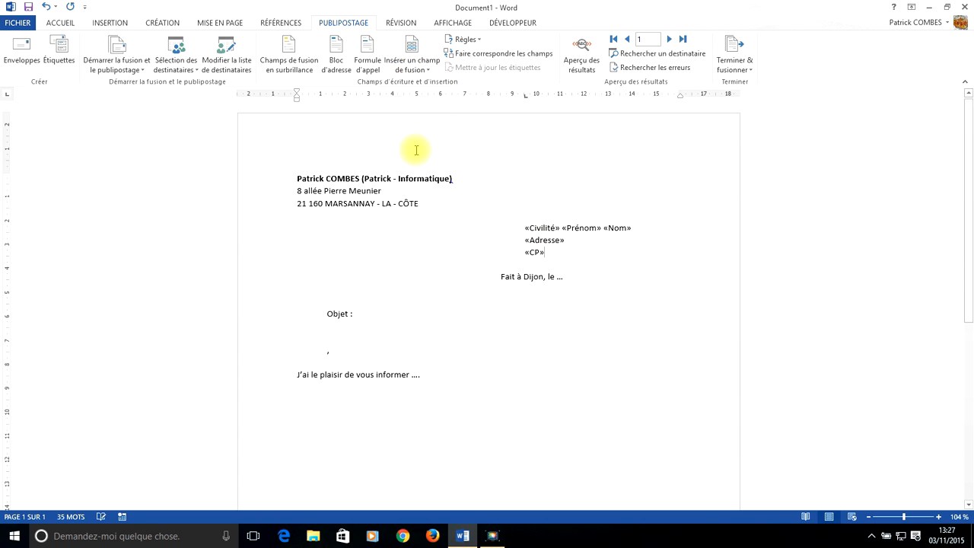
pyautogui.click(413, 74)
pyautogui.click(431, 166)
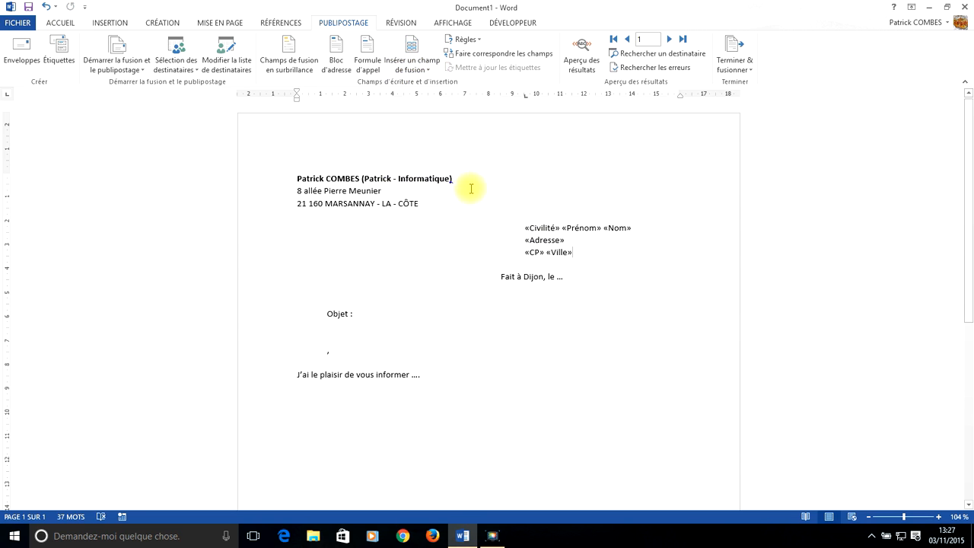
# Insert the Civilité_2 merge field before the comma of the salutation line.
pyautogui.click(325, 351)
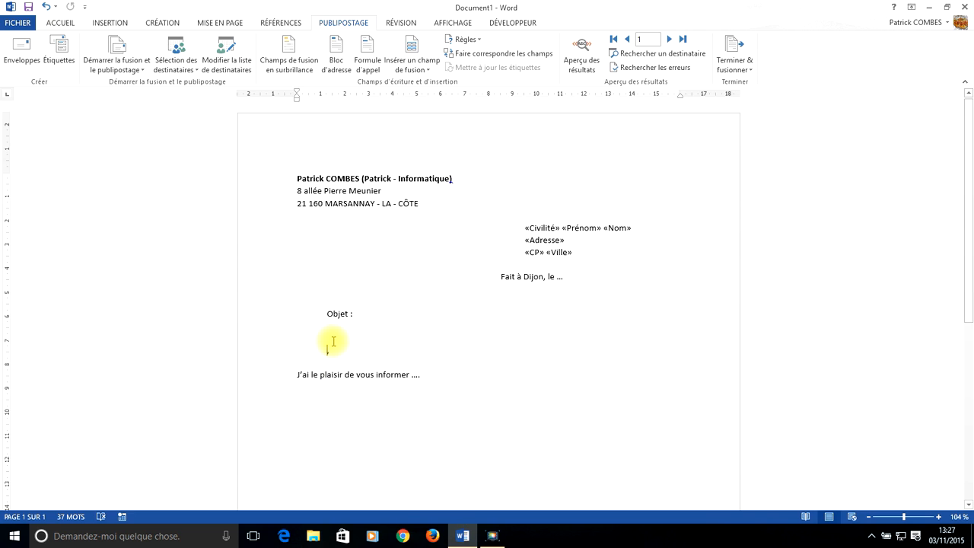
pyautogui.click(424, 70)
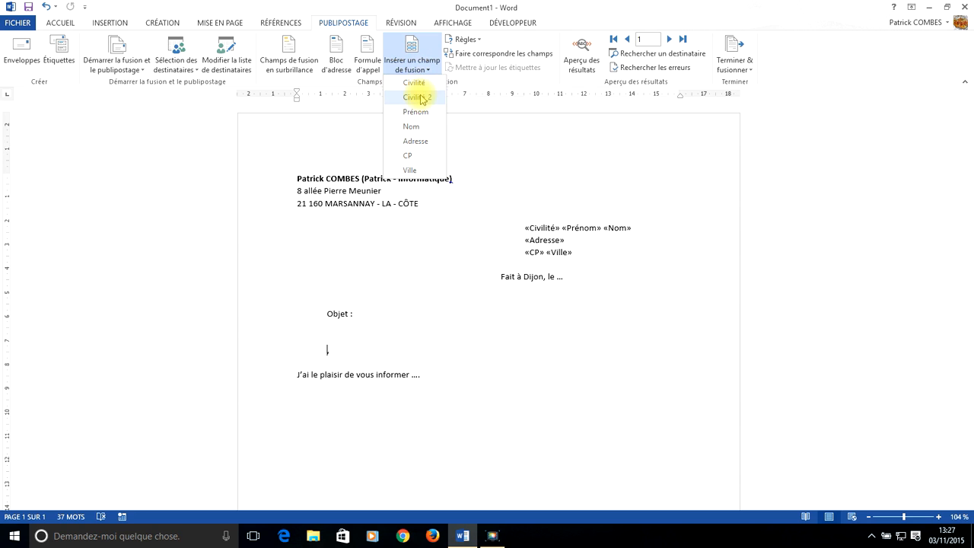
pyautogui.click(421, 98)
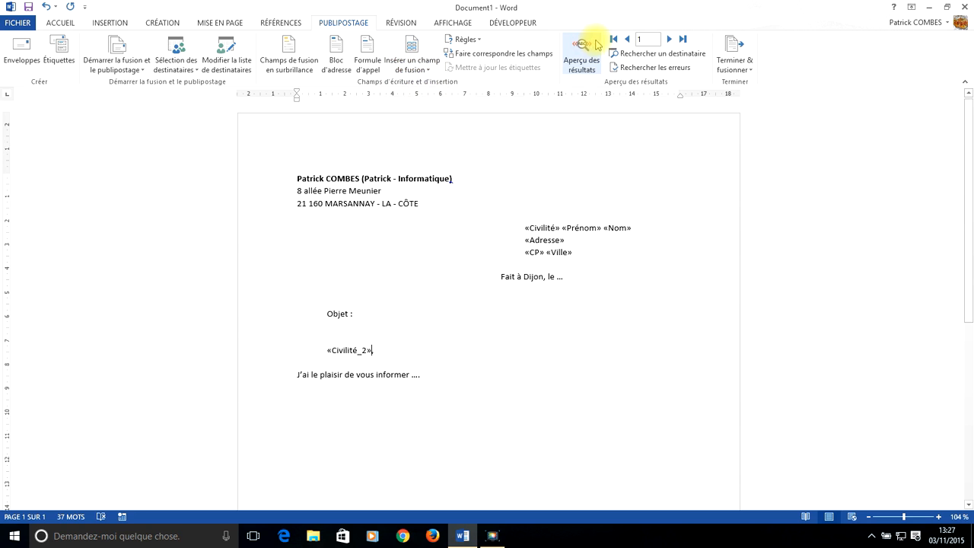
# Preview the merged letter for all three recipients, go back to the first record and return to the merge field view.
pyautogui.click(589, 48)
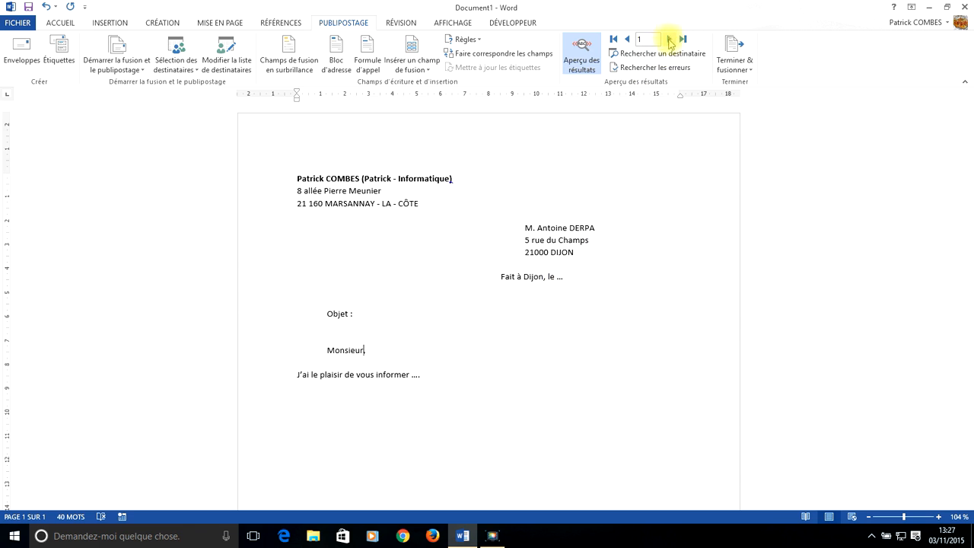
pyautogui.click(673, 48)
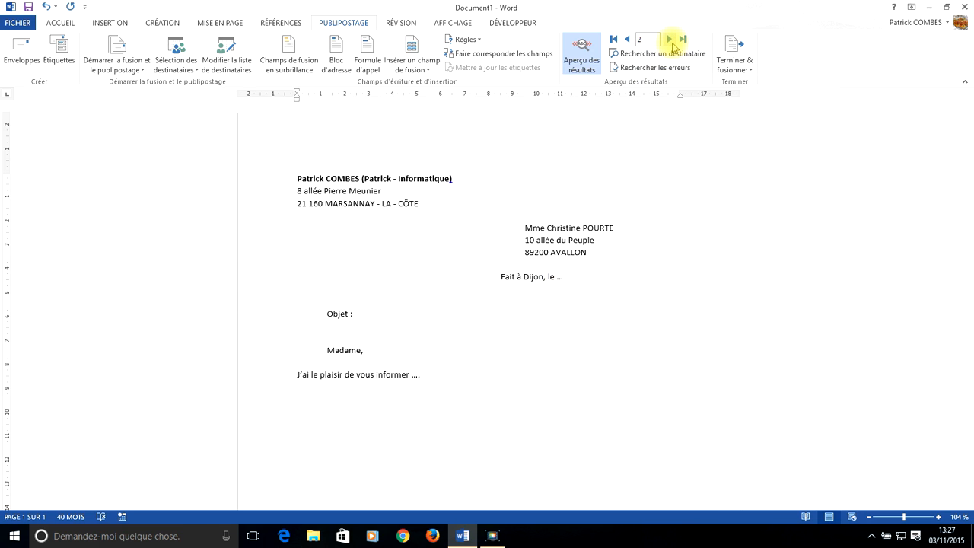
pyautogui.click(672, 47)
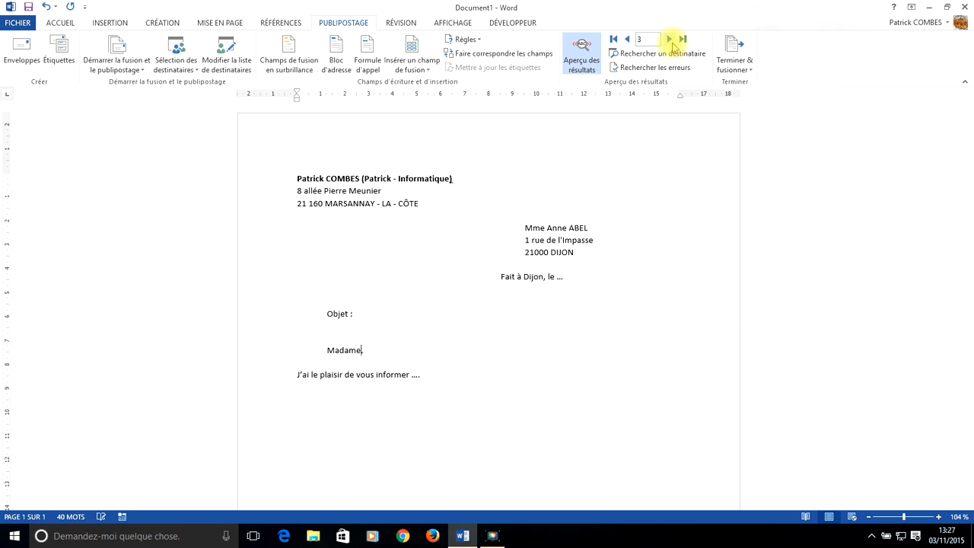
pyautogui.click(628, 39)
pyautogui.click(628, 40)
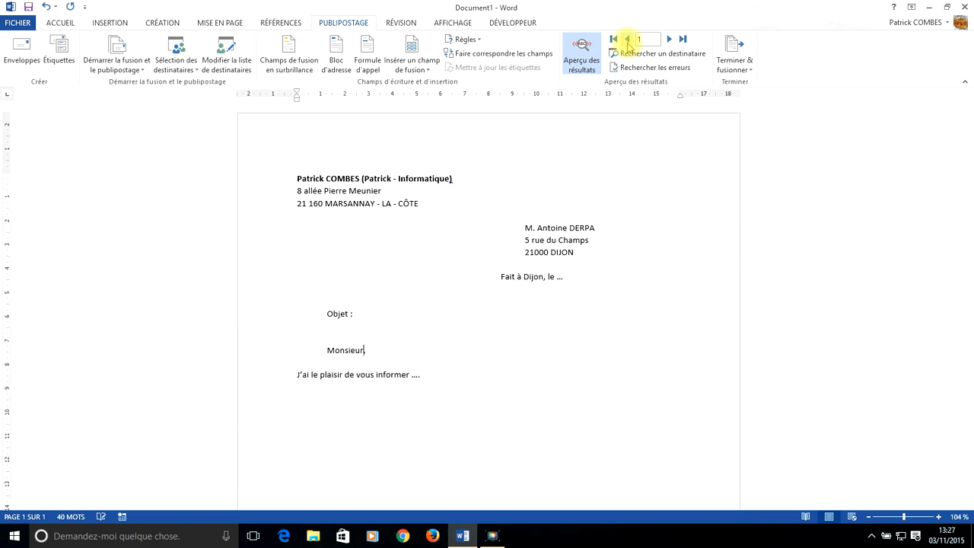
pyautogui.click(588, 58)
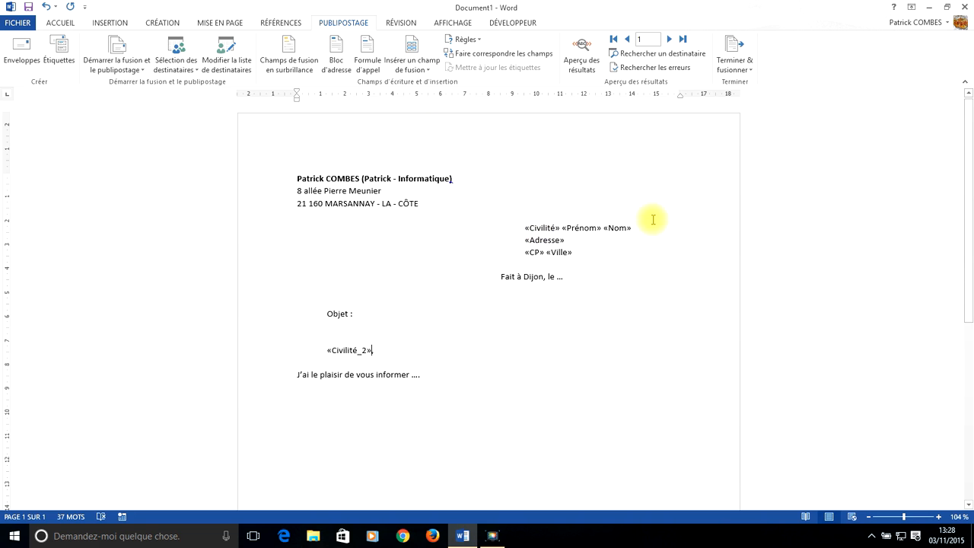
# Make the Nom merge field in the recipient address bold.
pyautogui.moveTo(605, 228); pyautogui.dragTo(633, 228)
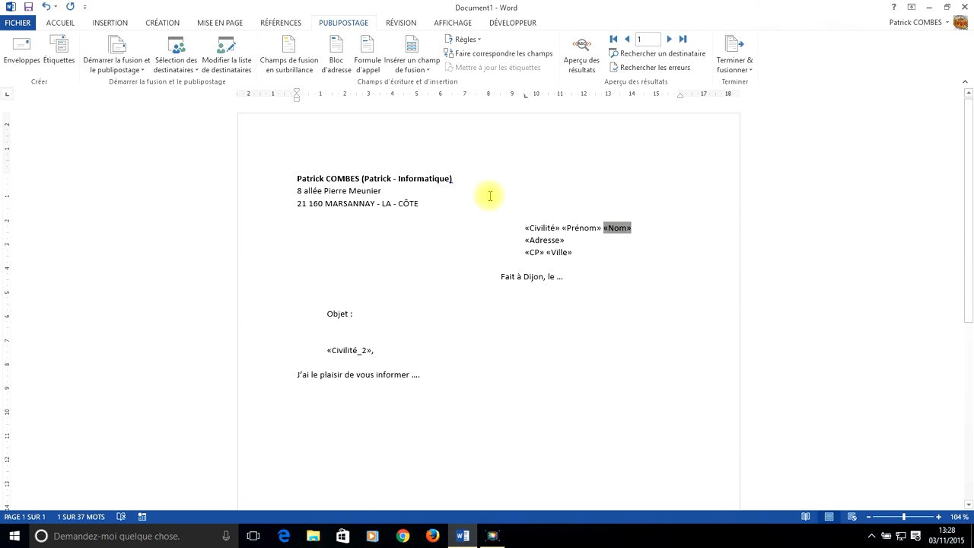
pyautogui.click(61, 24)
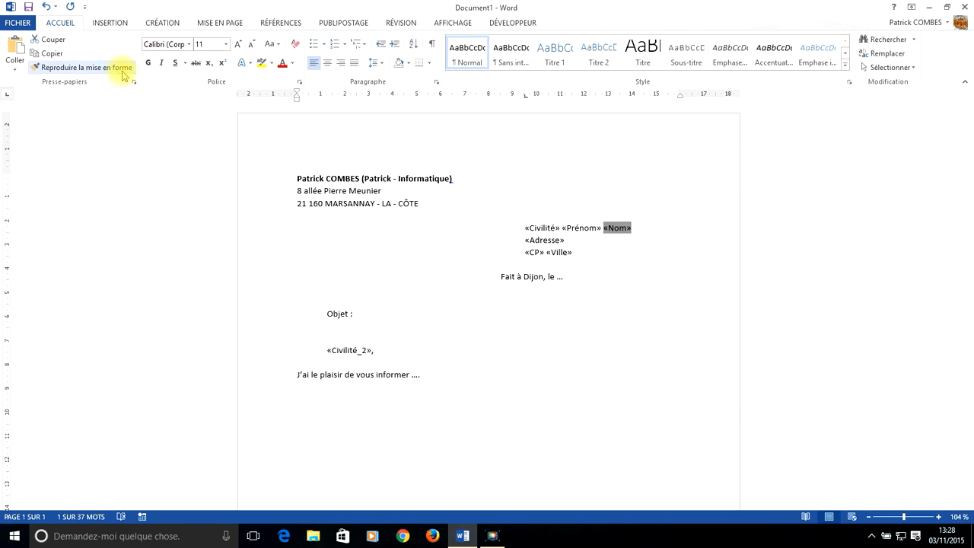
pyautogui.click(148, 63)
pyautogui.press('Down')
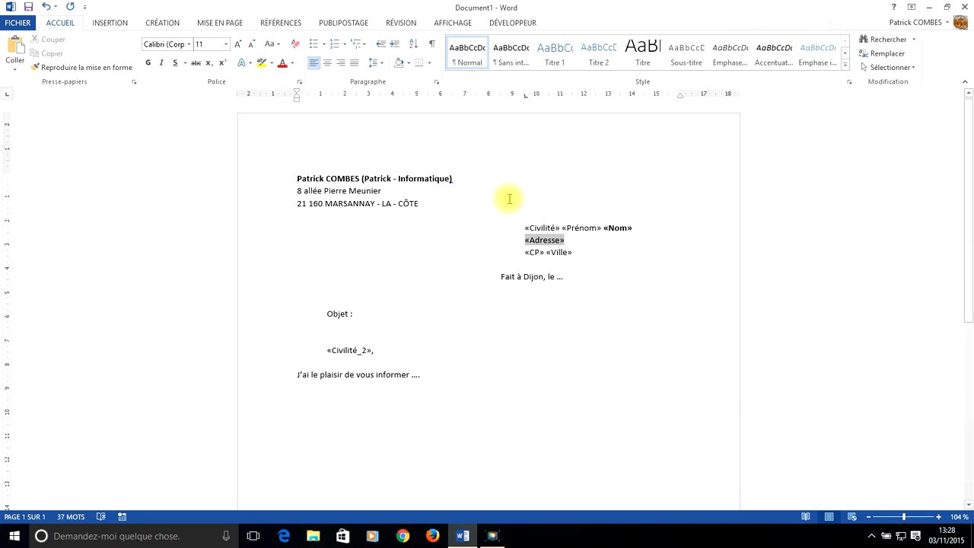
# Preview the merged letter with the bold surname for the first two recipients and return to record 1.
pyautogui.click(323, 24)
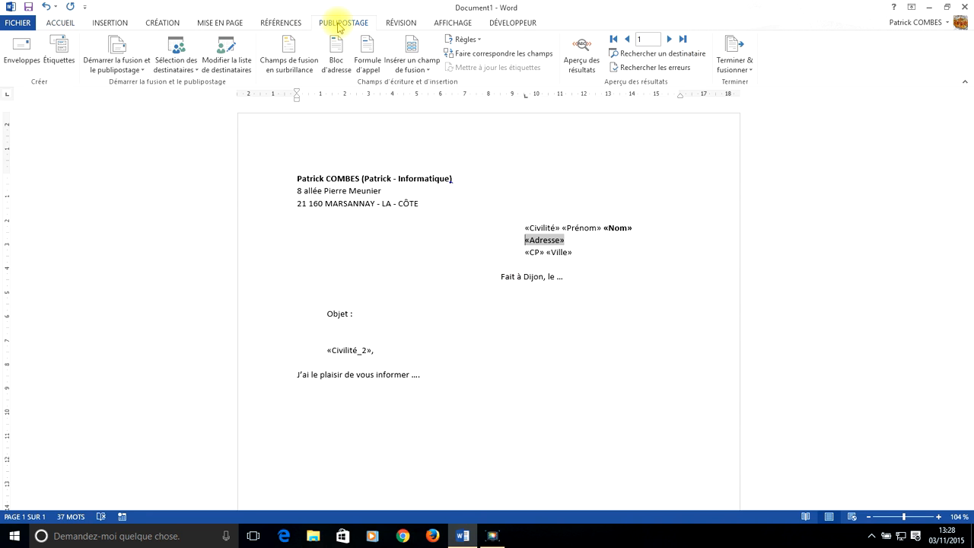
pyautogui.click(595, 61)
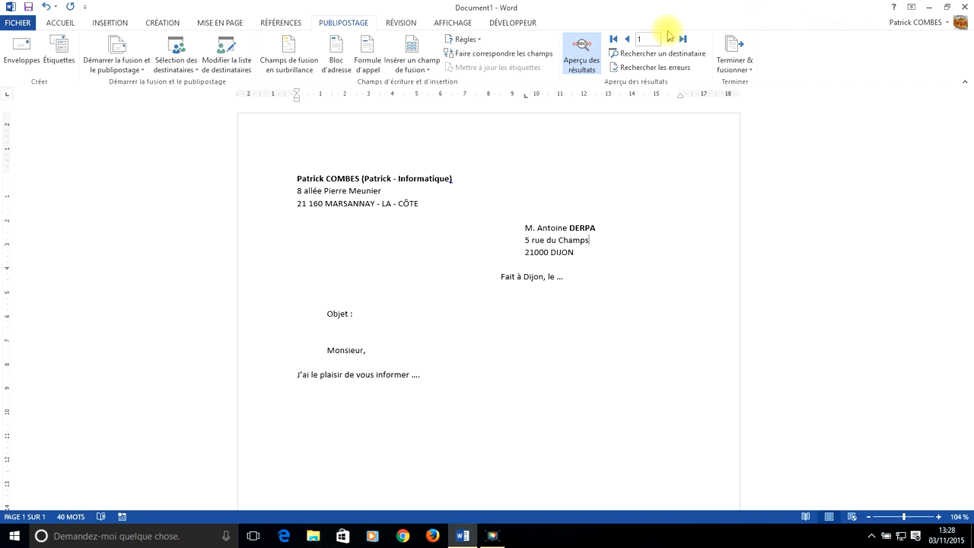
pyautogui.click(669, 38)
pyautogui.click(627, 39)
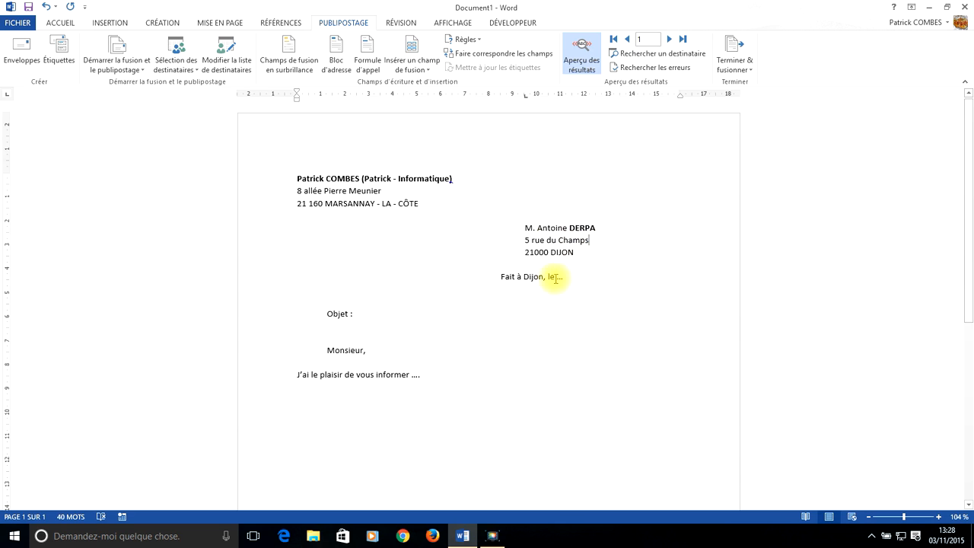
# Exclude the first recipient from the merge by deselecting that entry in the recipient list.
pyautogui.click(231, 69)
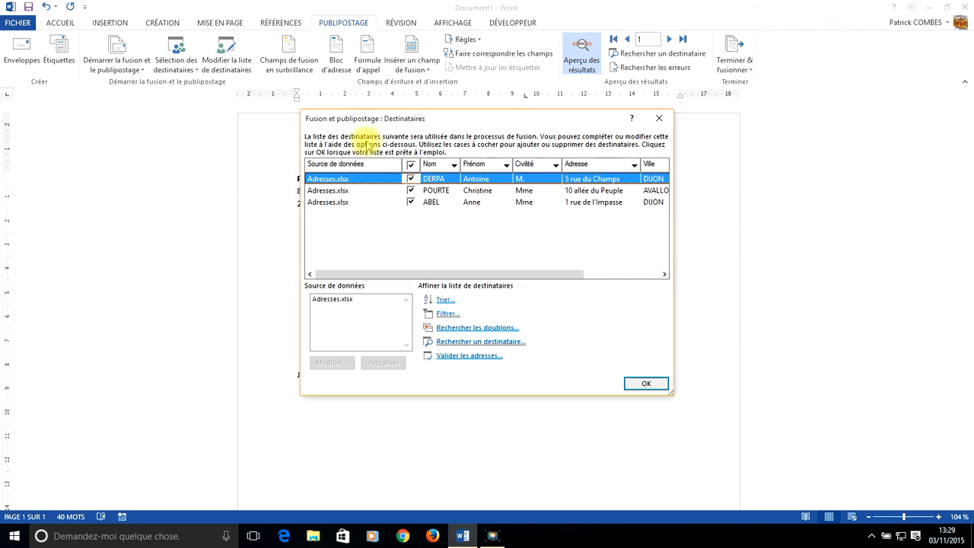
pyautogui.click(411, 179)
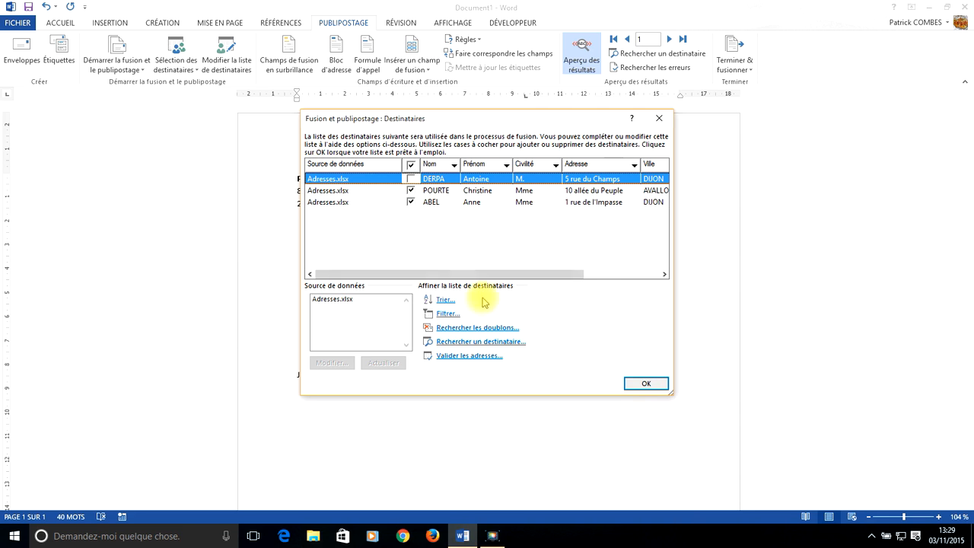
pyautogui.click(640, 385)
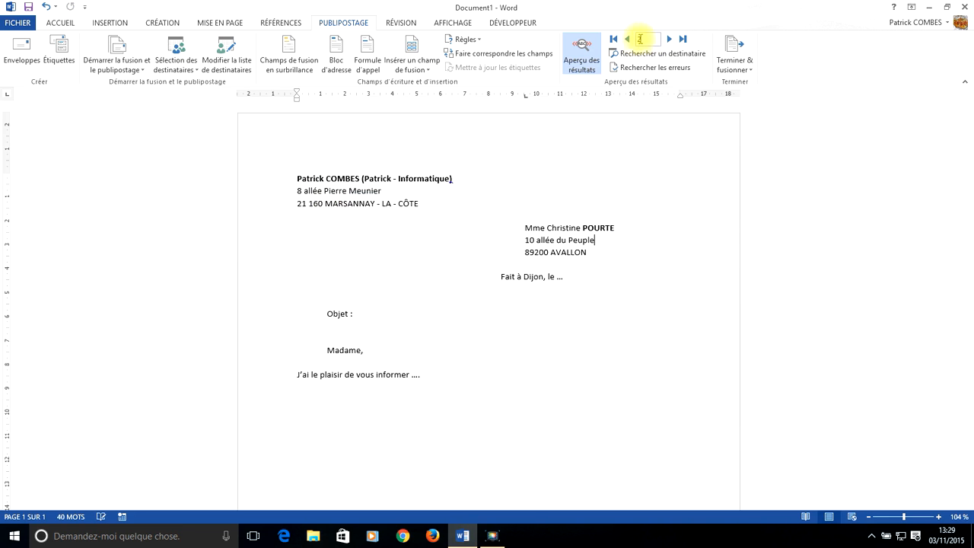
# Browse the letter preview back and forth between the two remaining recipients.
pyautogui.click(667, 40)
pyautogui.click(627, 38)
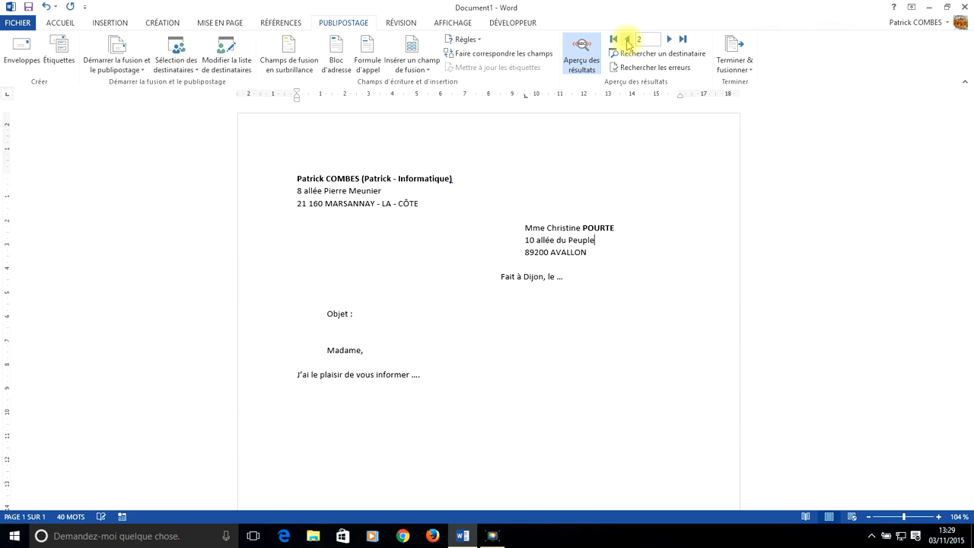
pyautogui.click(669, 40)
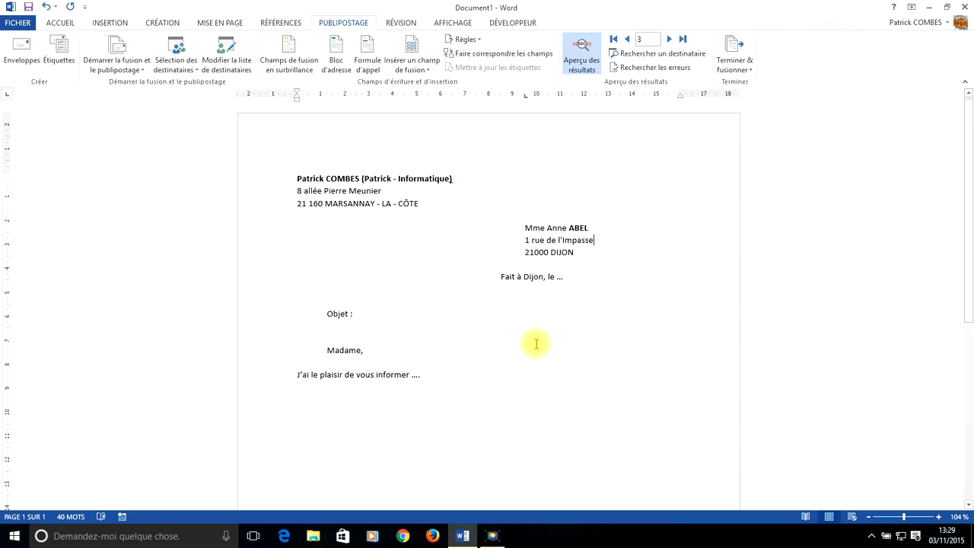
pyautogui.click(592, 241)
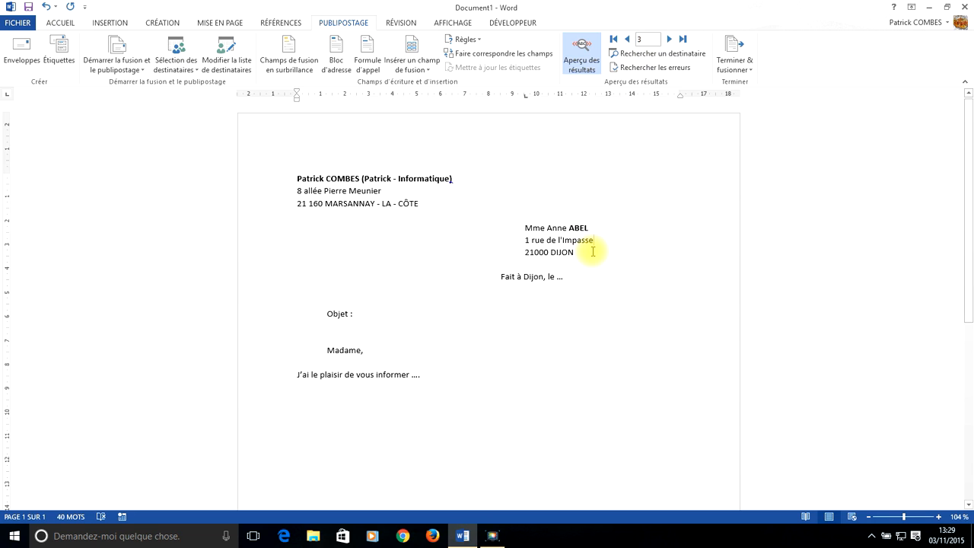
# Open the options for printing the merged documents, close them without printing and return to the merge field view.
pyautogui.click(750, 63)
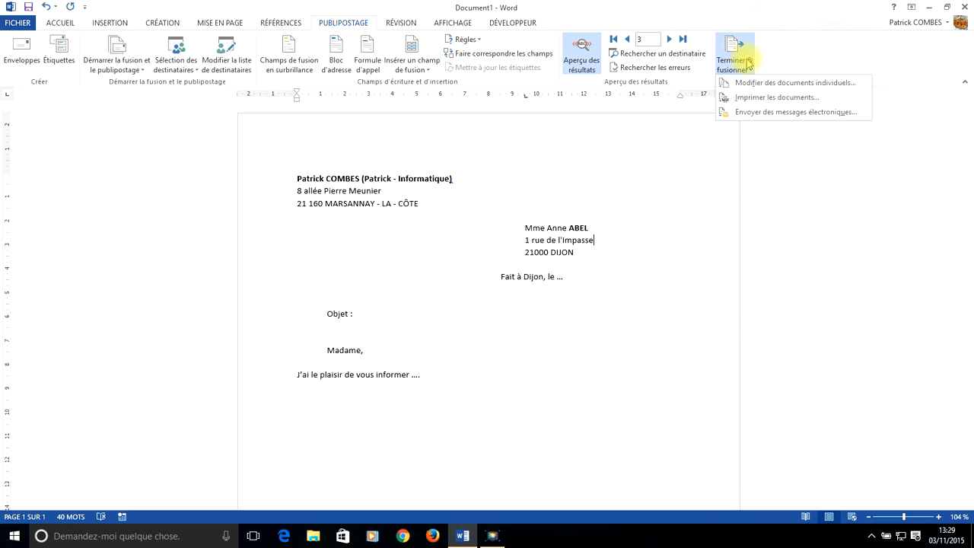
pyautogui.click(759, 99)
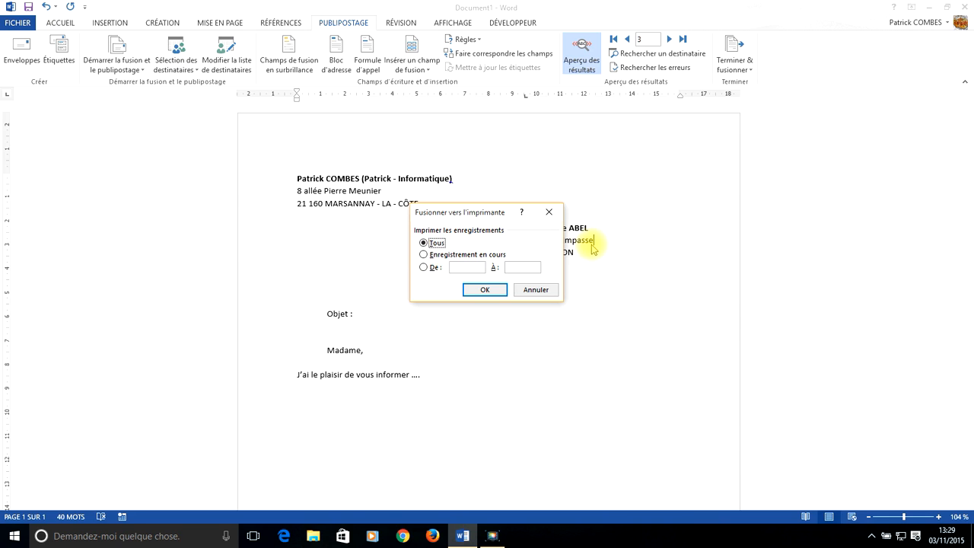
pyautogui.click(550, 213)
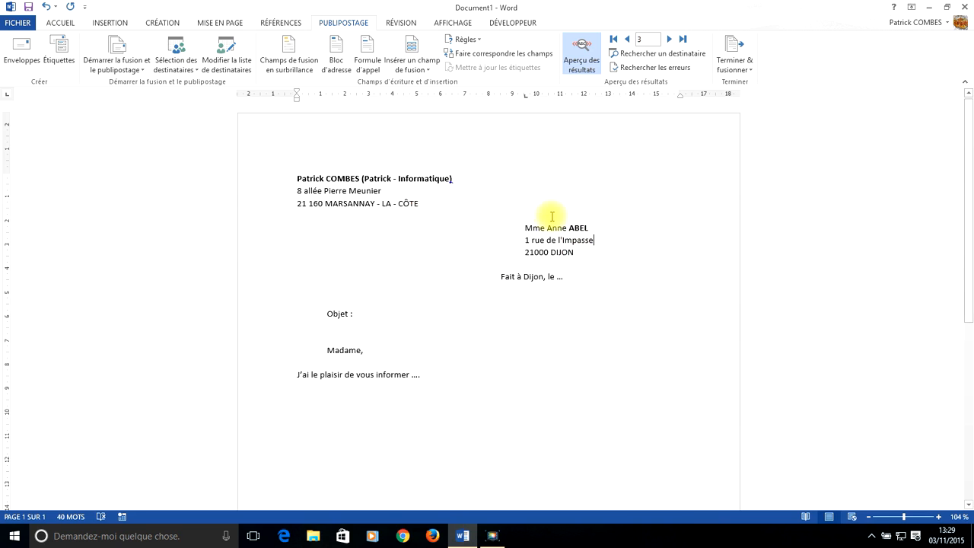
pyautogui.click(581, 47)
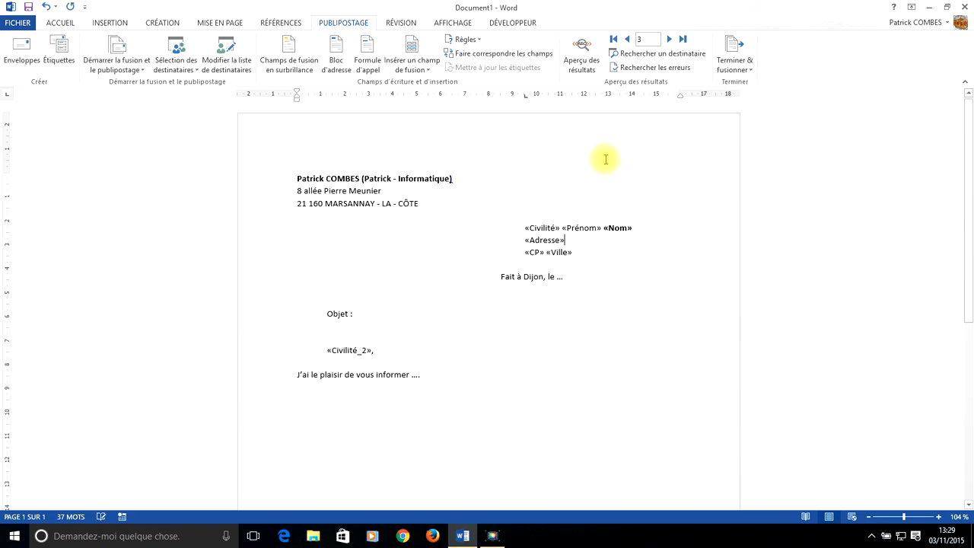